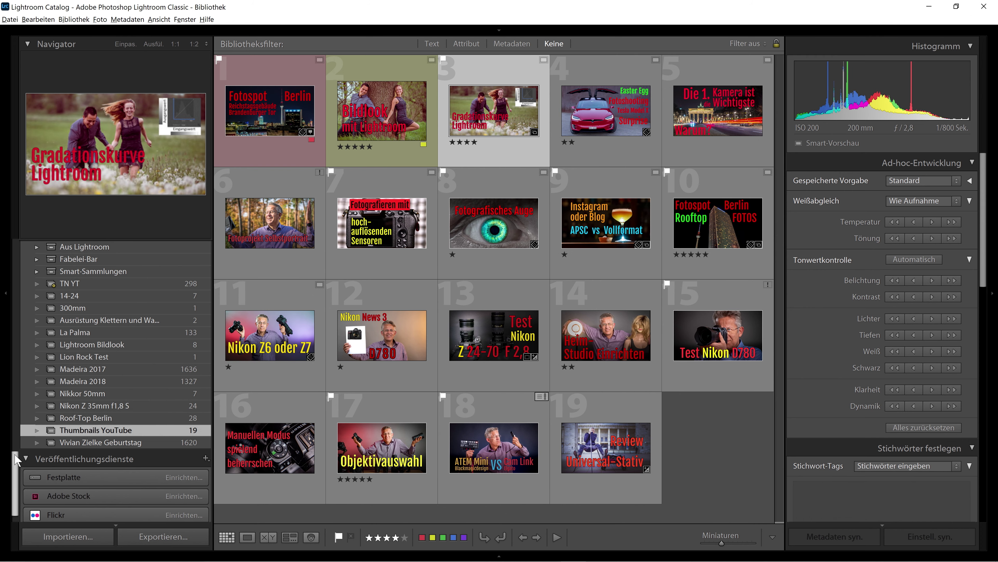
- Launch 'Aus anderem Katalog importieren...' from the Datei menu
drag(14, 454, 26, 343)
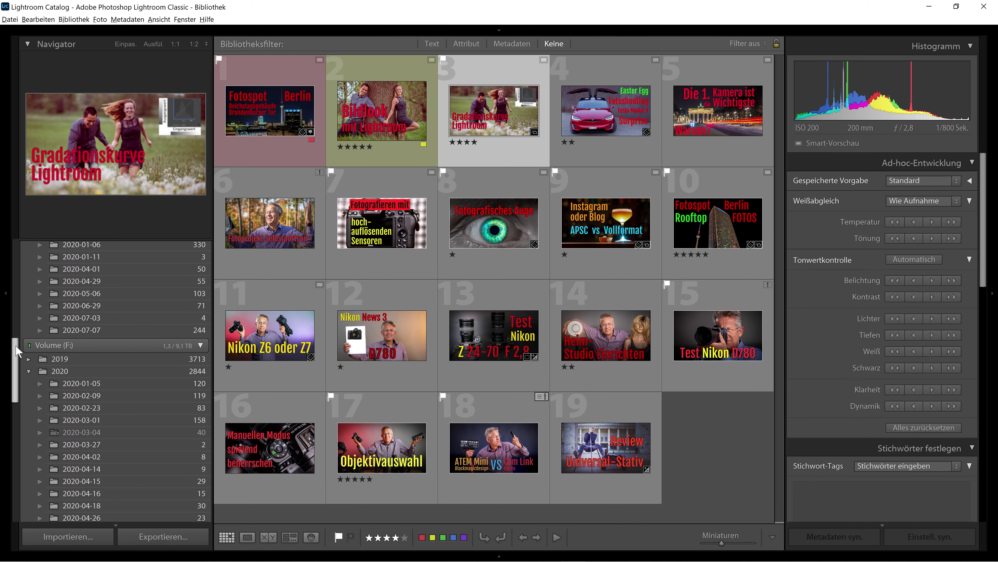
drag(18, 352, 25, 323)
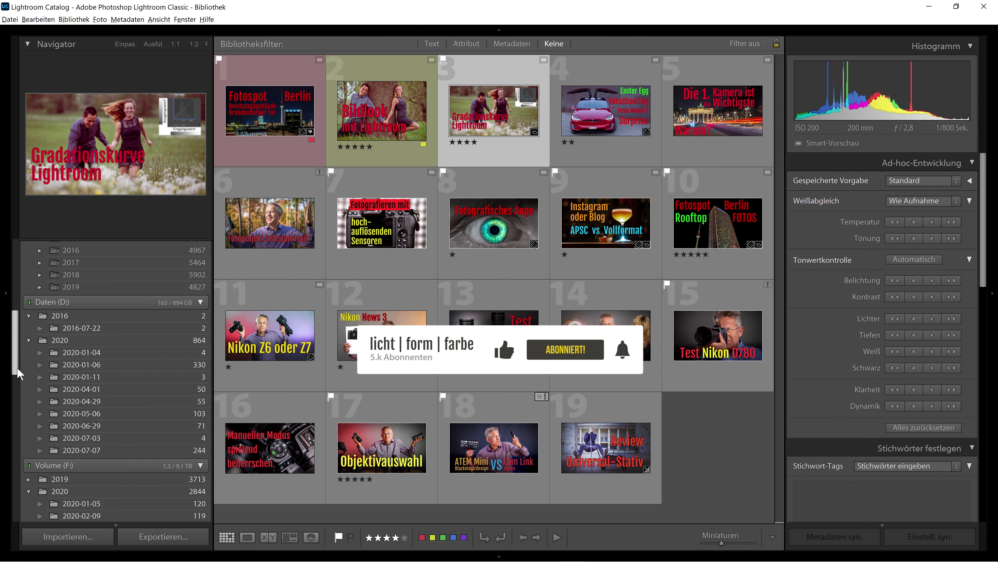
drag(17, 374, 17, 326)
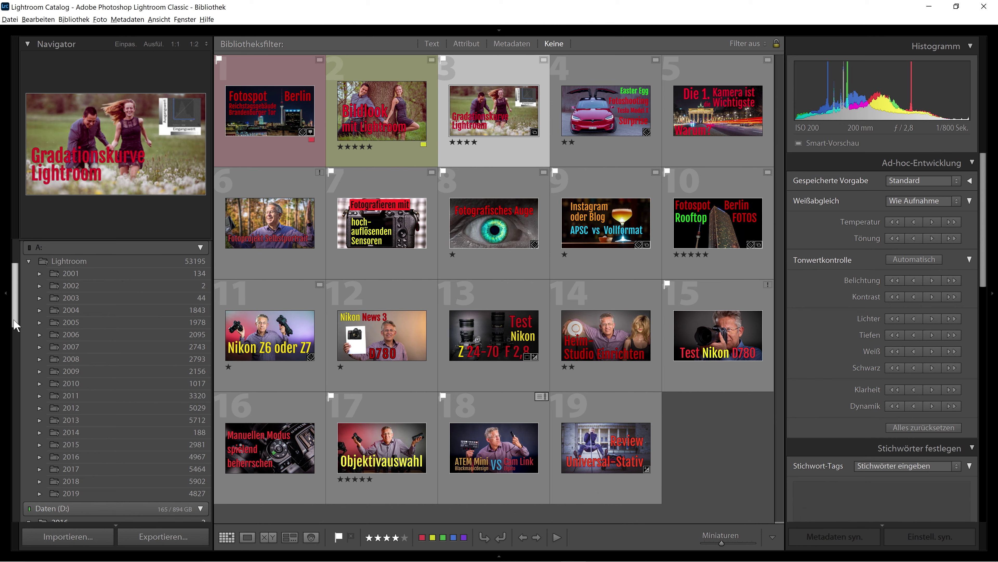
scroll(14, 324, down, 5)
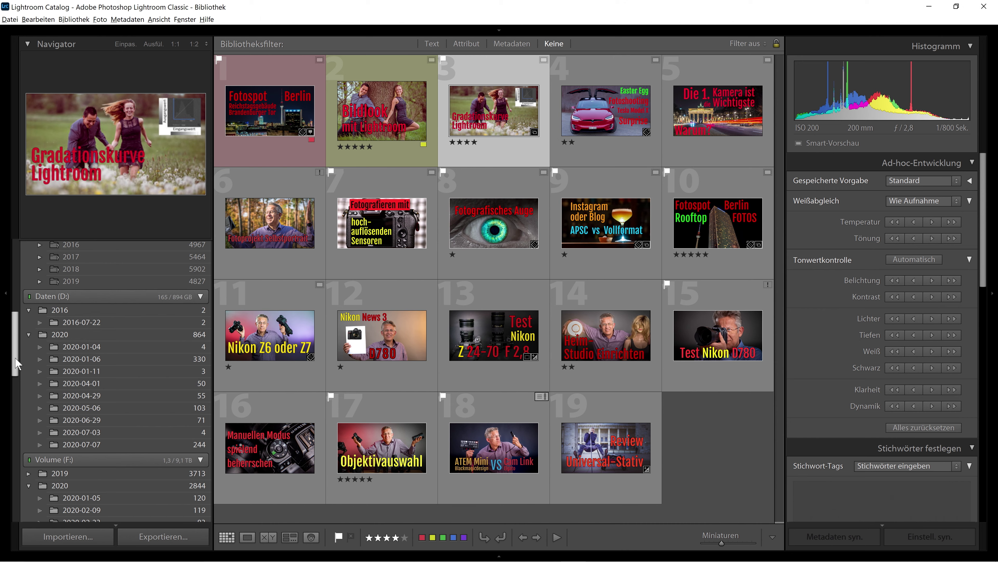
mouse_move(15, 364)
mouse_down()
mouse_move(17, 325)
mouse_move(11, 366)
mouse_move(15, 356)
mouse_up()
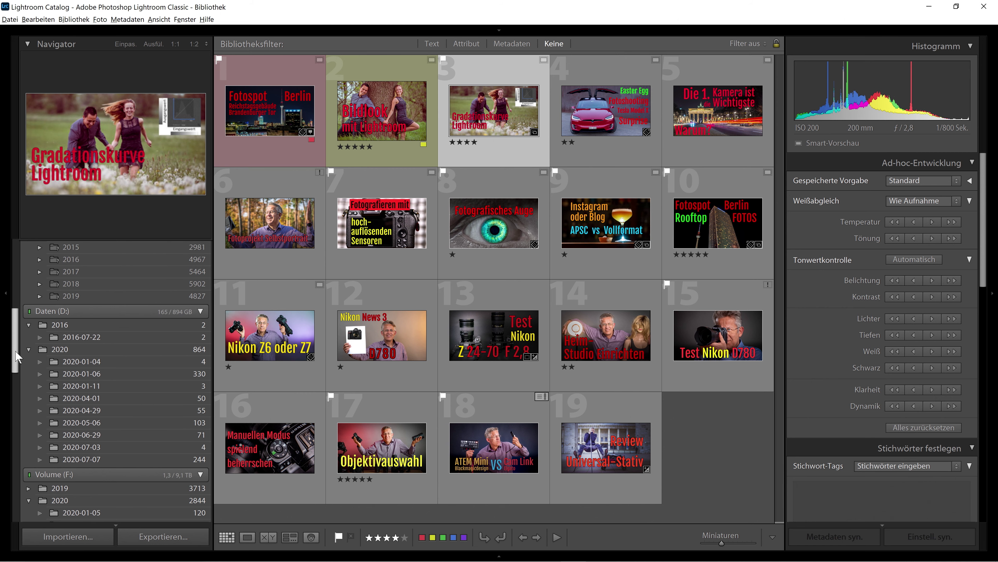
scroll(17, 357, down, 1)
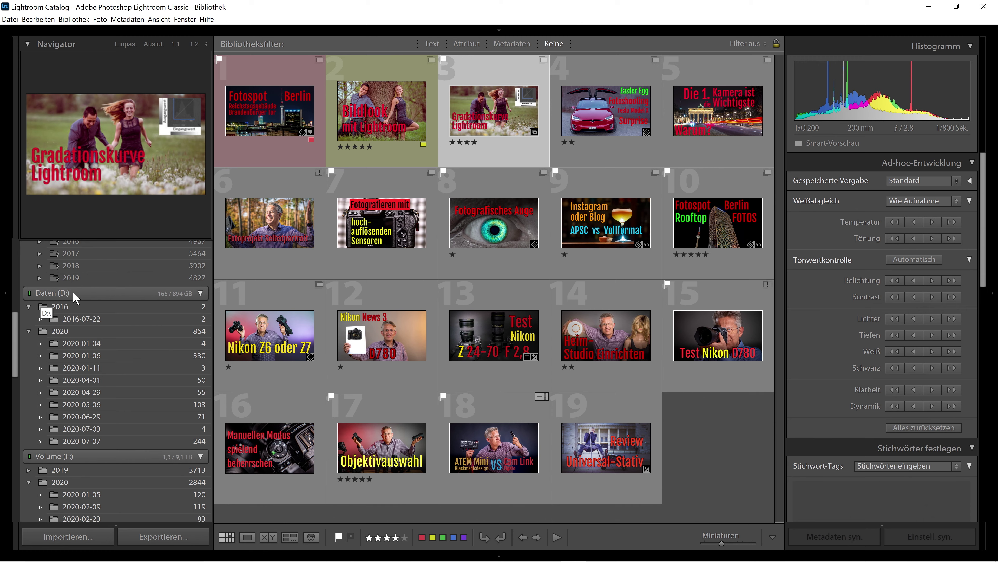
click(12, 21)
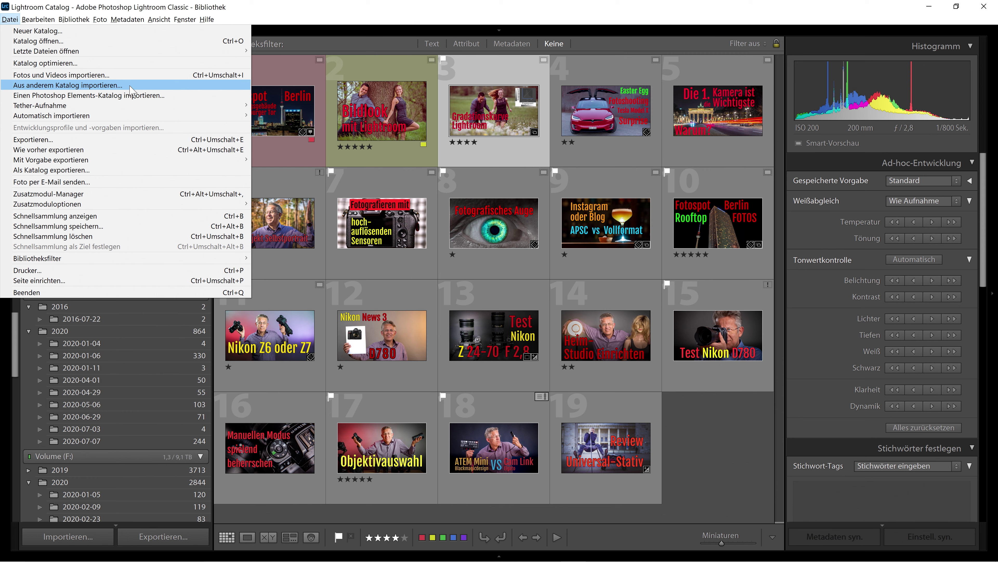
click(133, 90)
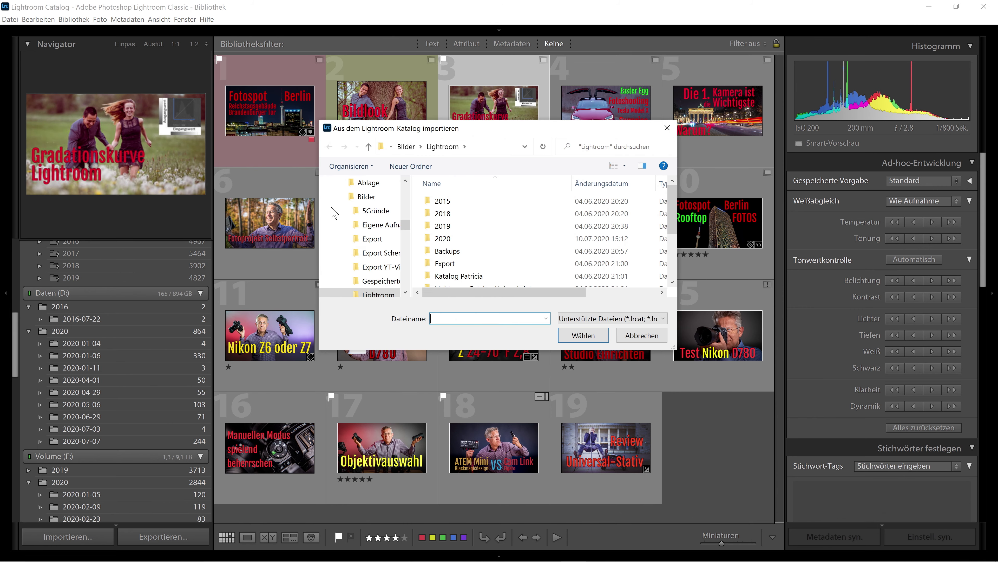
- Choose Lightroom Catalog.lrcat from Volume (F:) > Bilder > Lightroom as the source catalog
scroll(403, 223, up, 3)
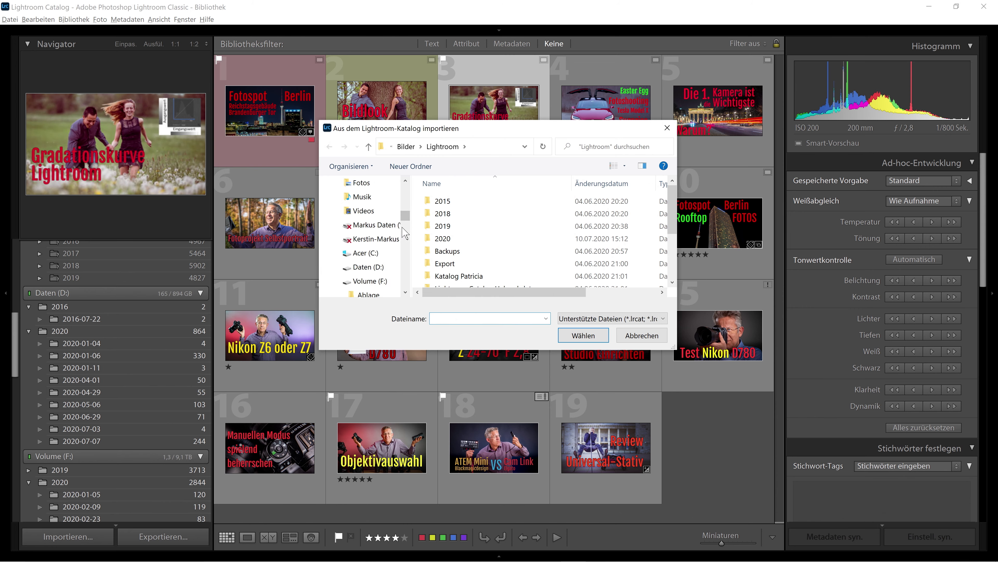
click(381, 281)
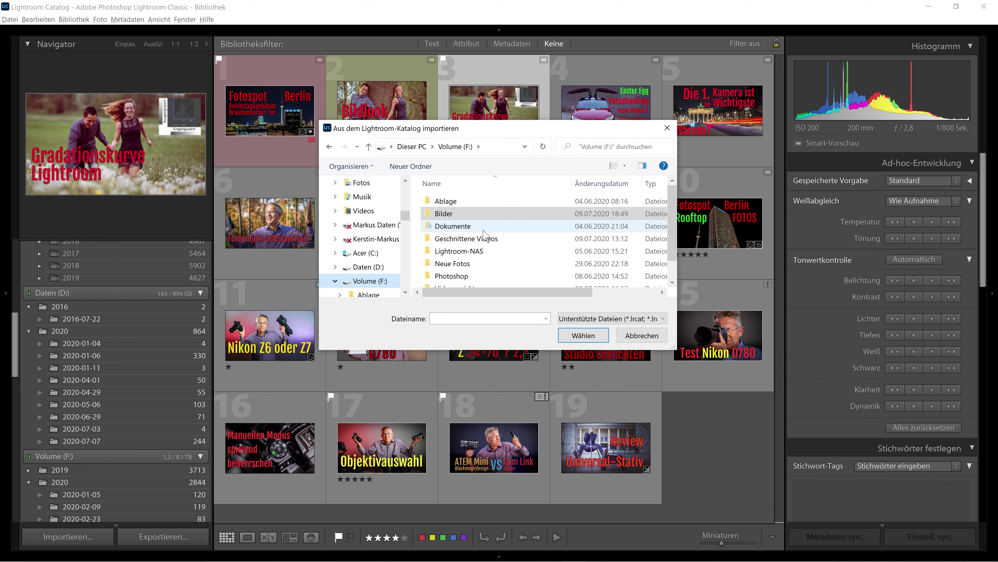
double_click(467, 217)
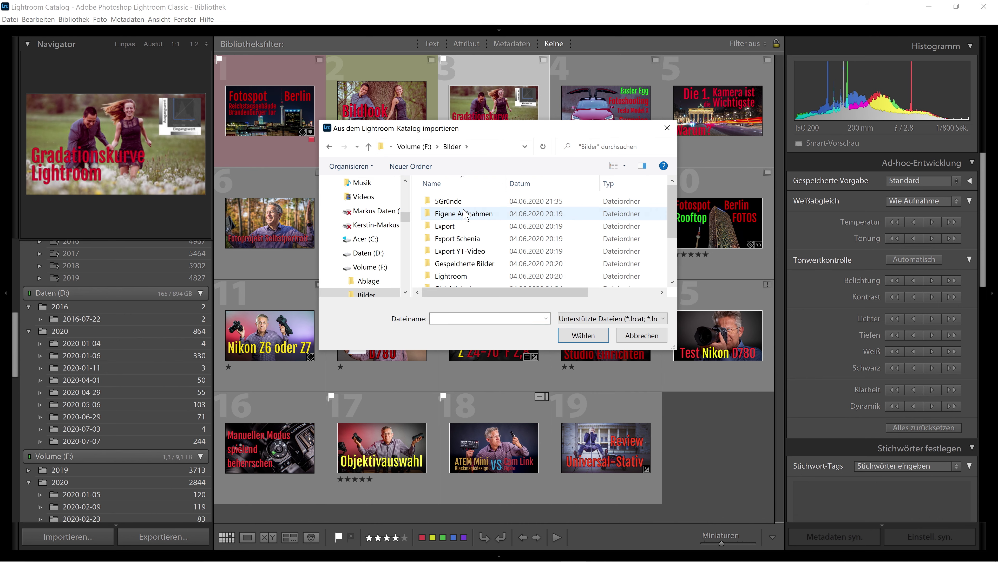
click(456, 277)
double_click(456, 276)
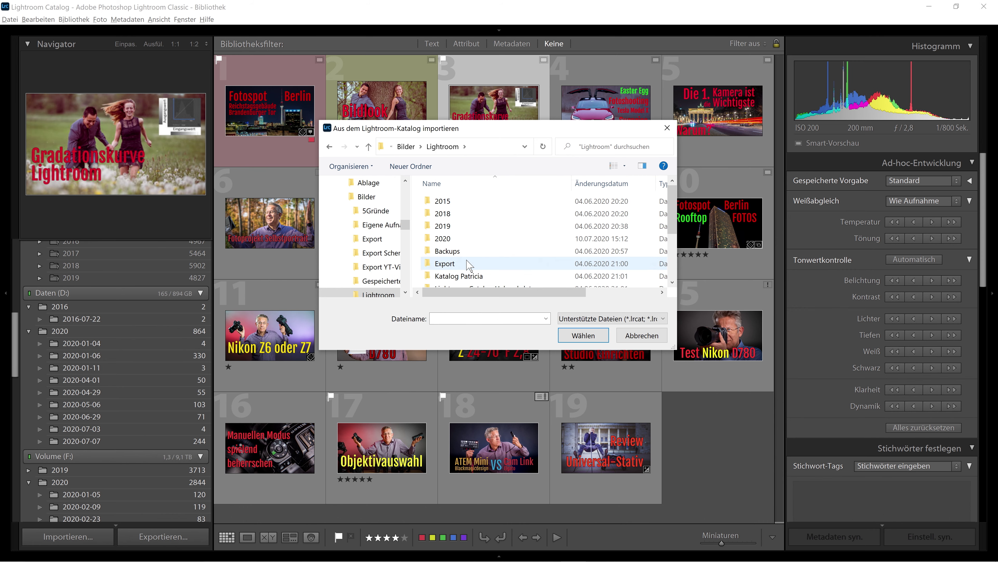
scroll(662, 243, down, 5)
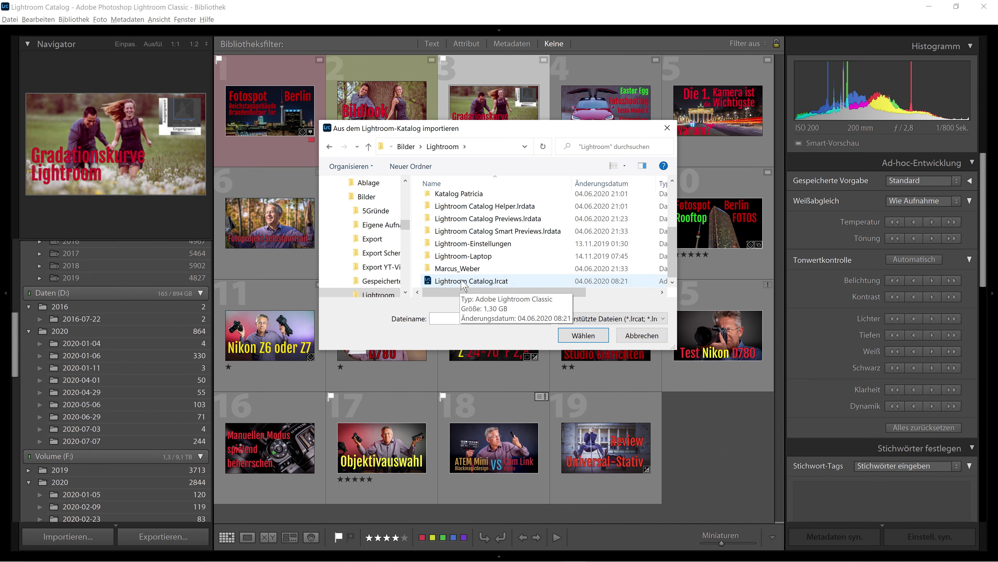
mouse_move(468, 281)
click(464, 281)
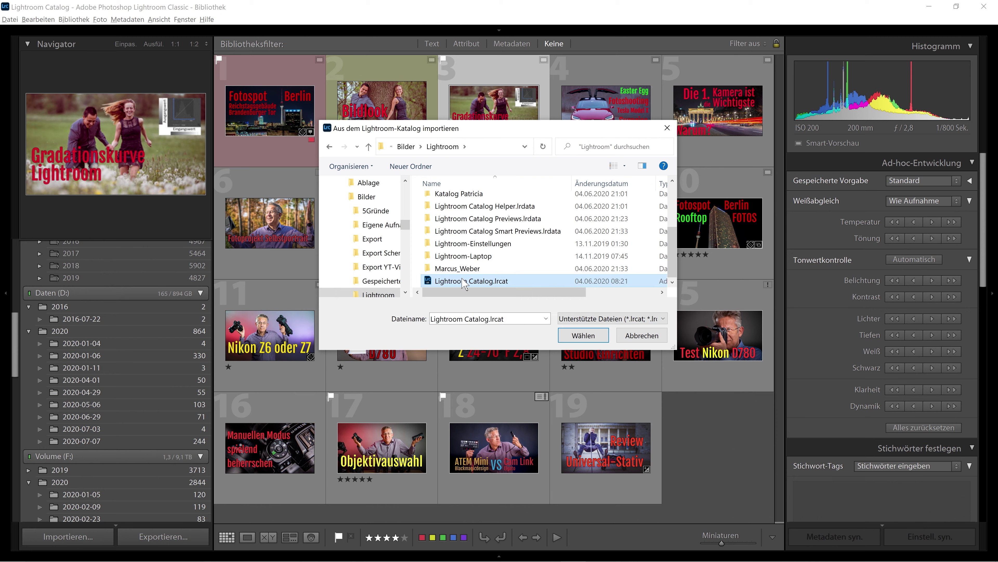
click(584, 336)
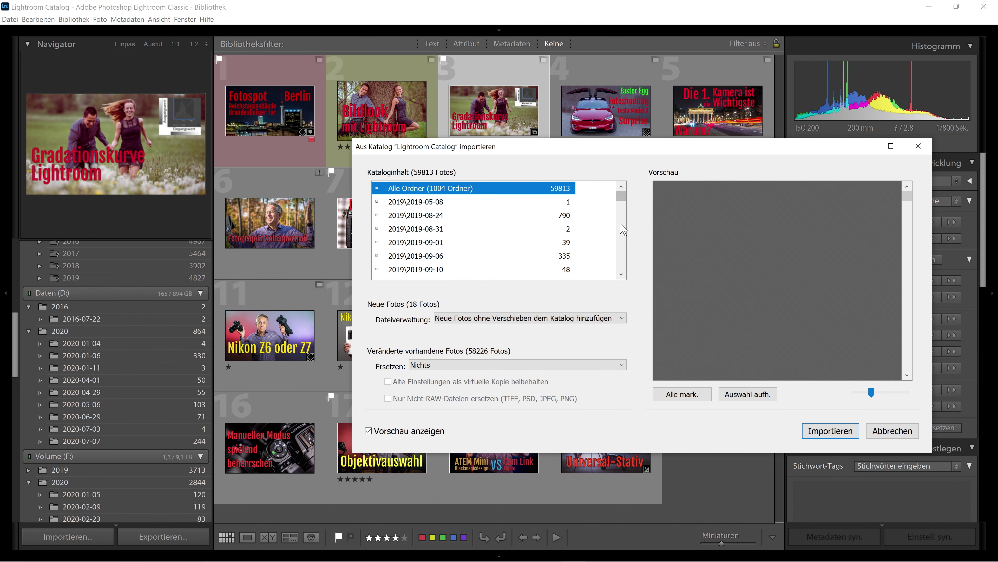
- Tick the 2020\2020-01-06 folder in Kataloginhalt and preview its 332 photos
scroll(625, 274, down, 1)
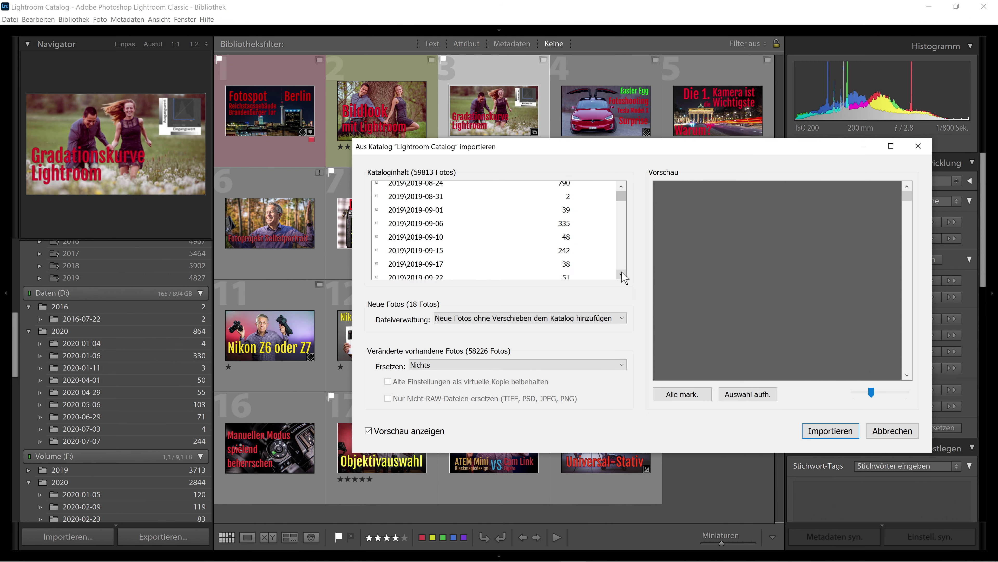
scroll(625, 277, down, 1)
scroll(624, 276, down, 1)
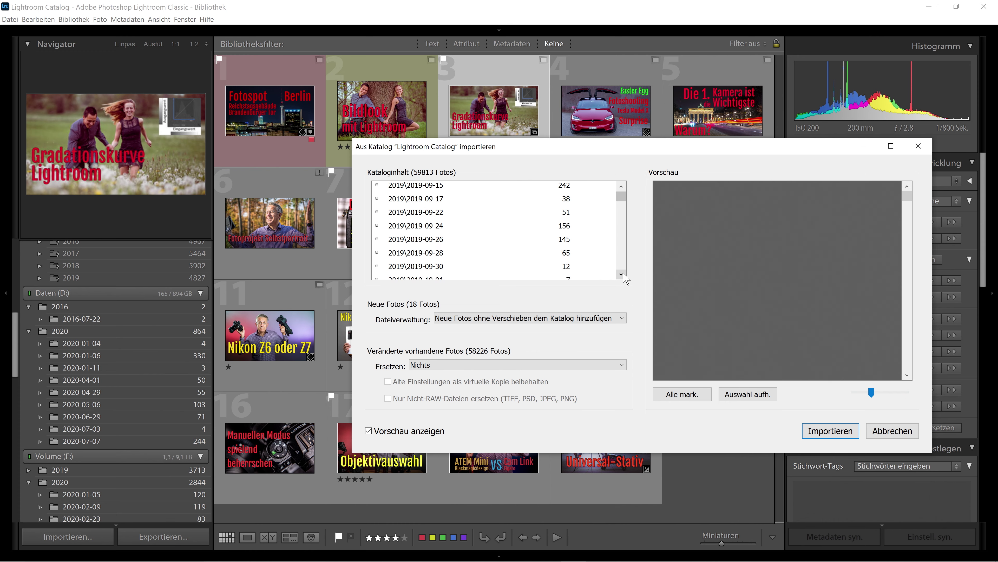
click(621, 274)
click(622, 274)
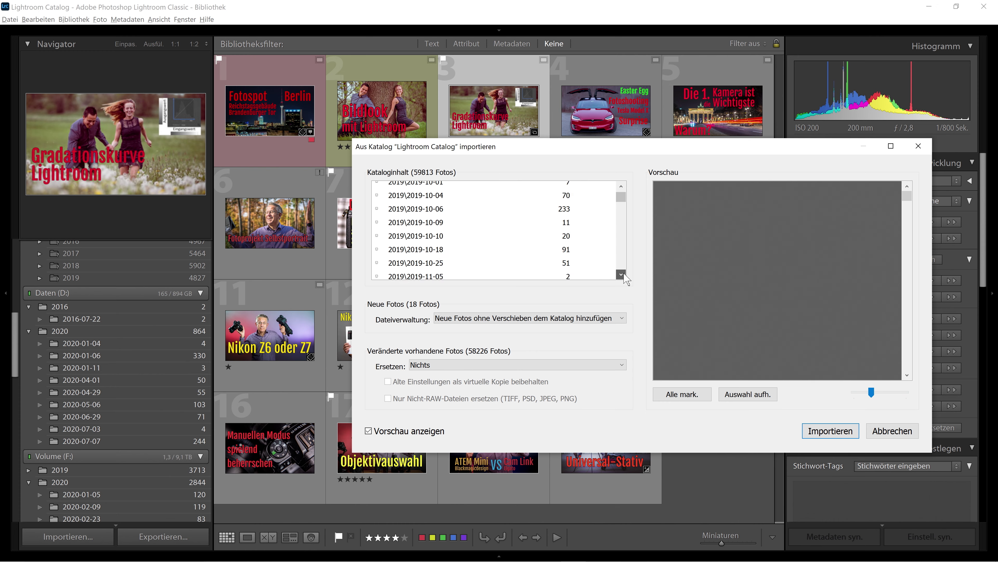
click(622, 274)
click(624, 275)
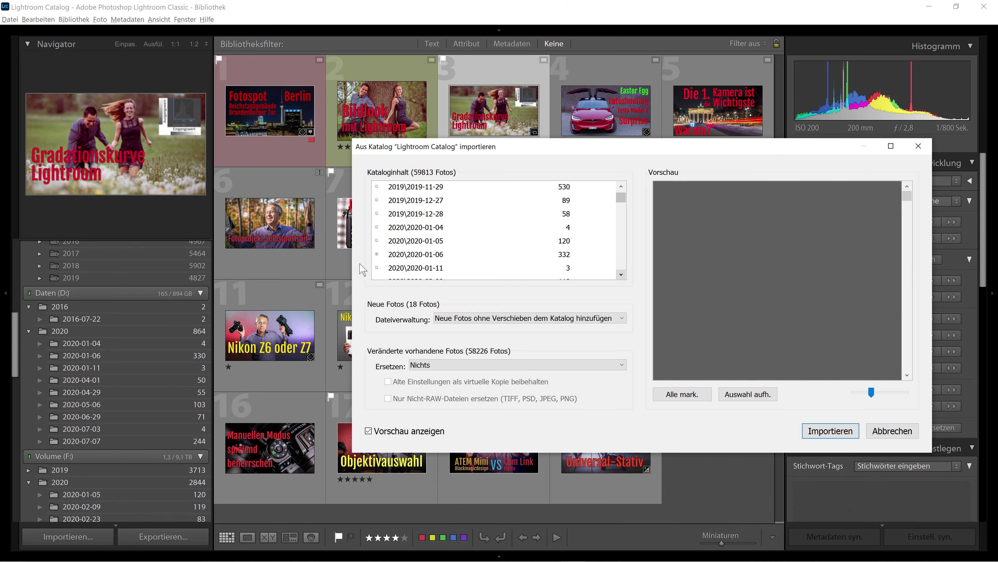
click(377, 254)
click(400, 258)
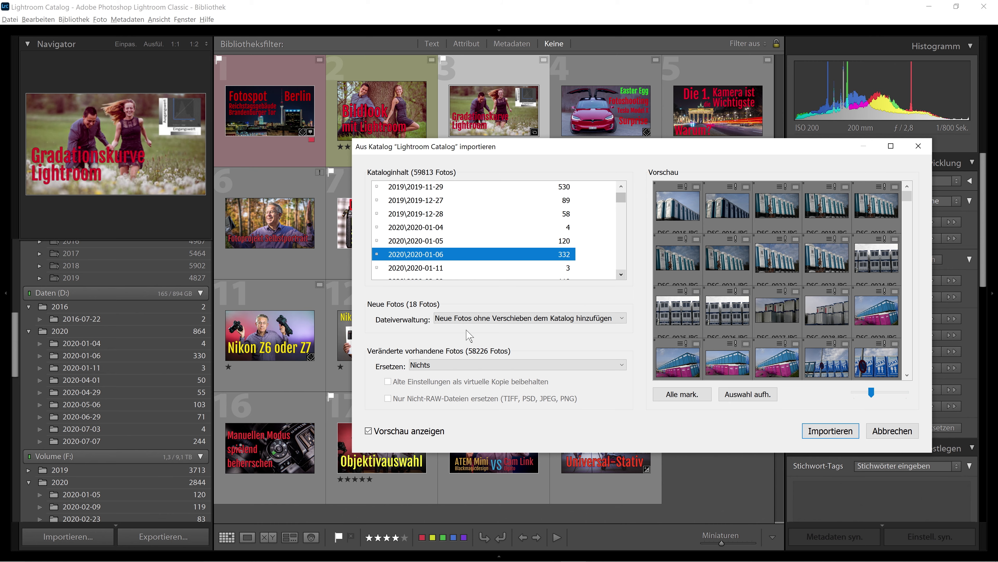
- Set Dateiverwaltung to 'Neue Fotos ohne Verschieben dem Katalog hinzufügen' for the 18 new photos
click(623, 319)
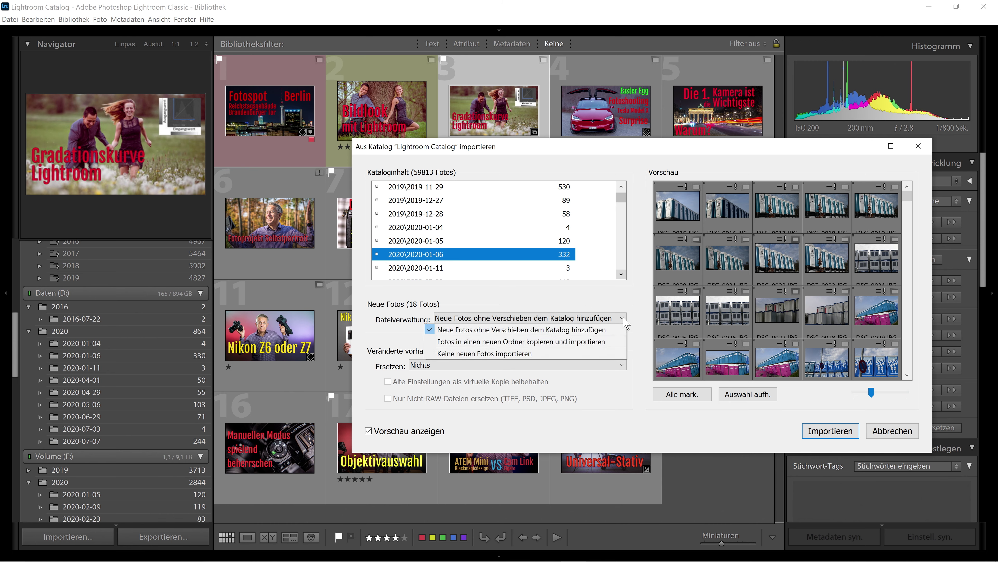
click(603, 342)
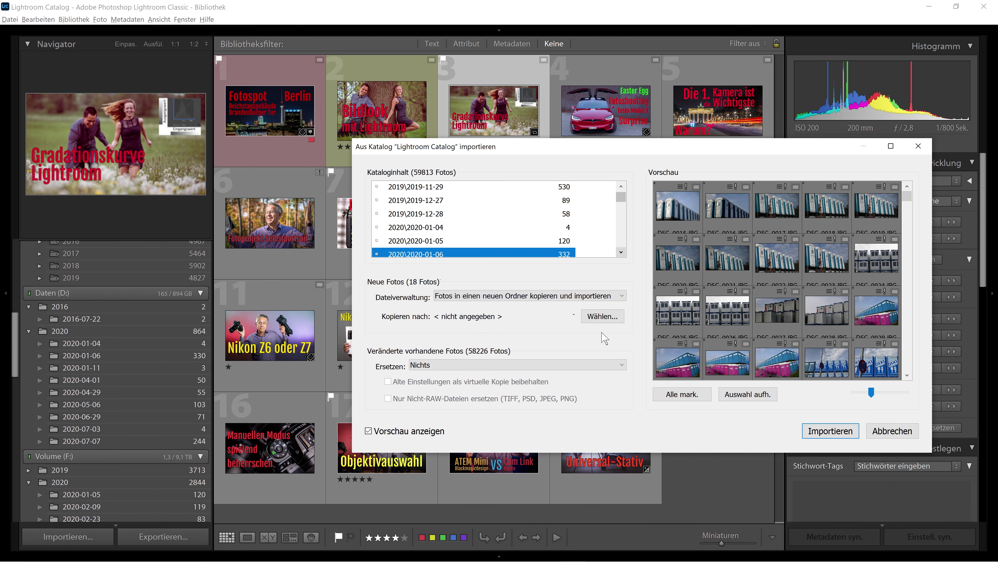
click(618, 297)
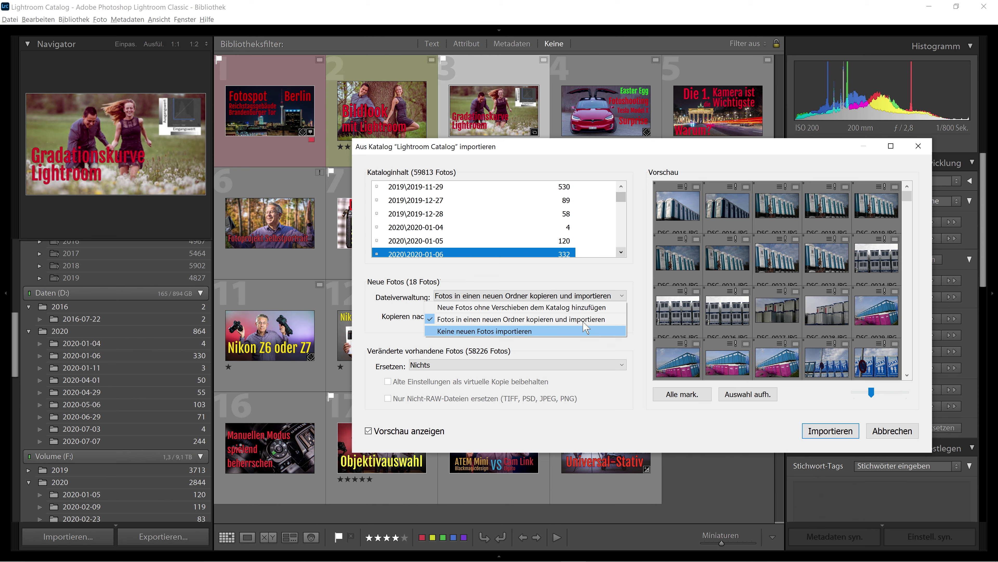
click(587, 308)
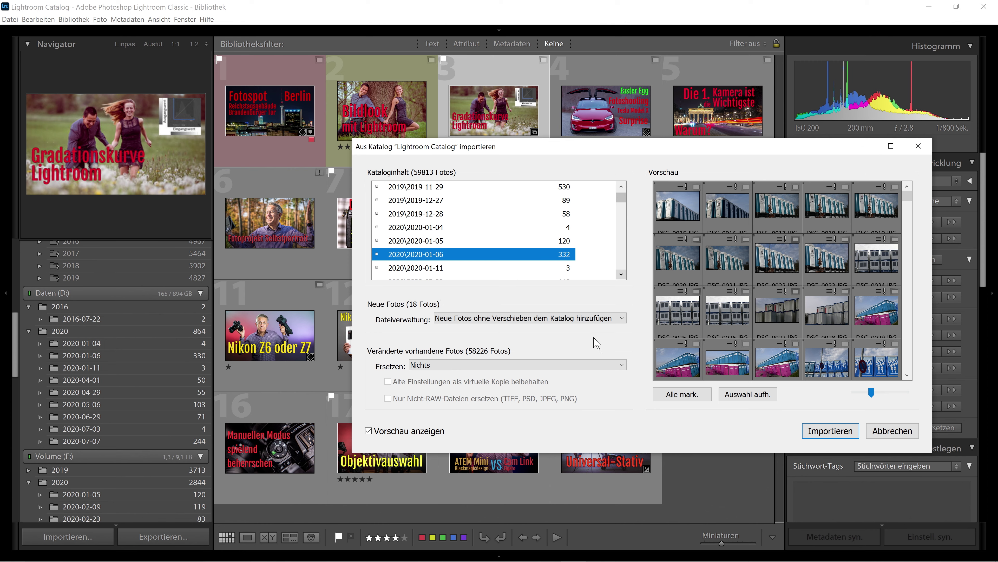
- Set Ersetzen to 'Nur Metadaten und Entwicklungseinstellungen' for the 58226 changed photos
click(625, 366)
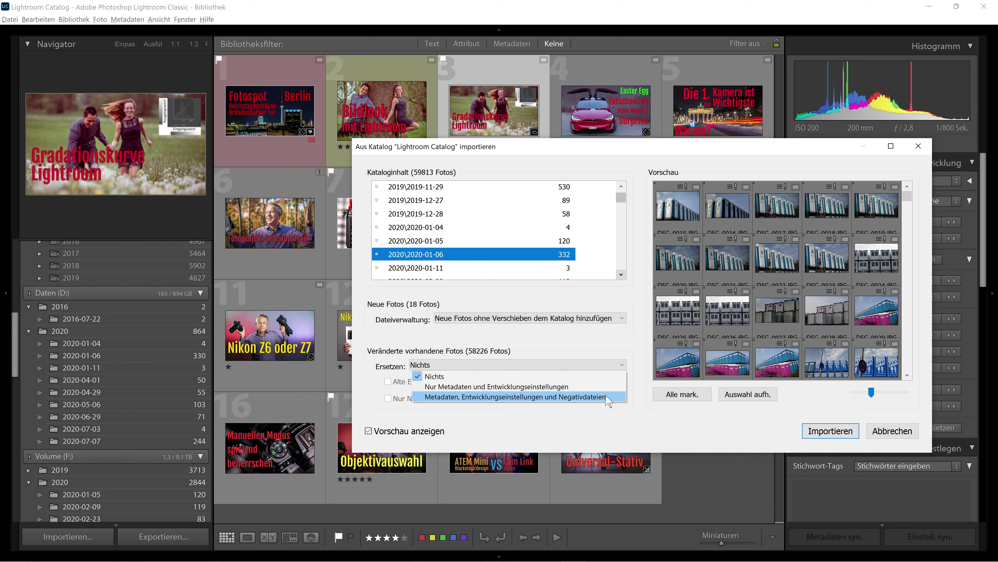
click(618, 348)
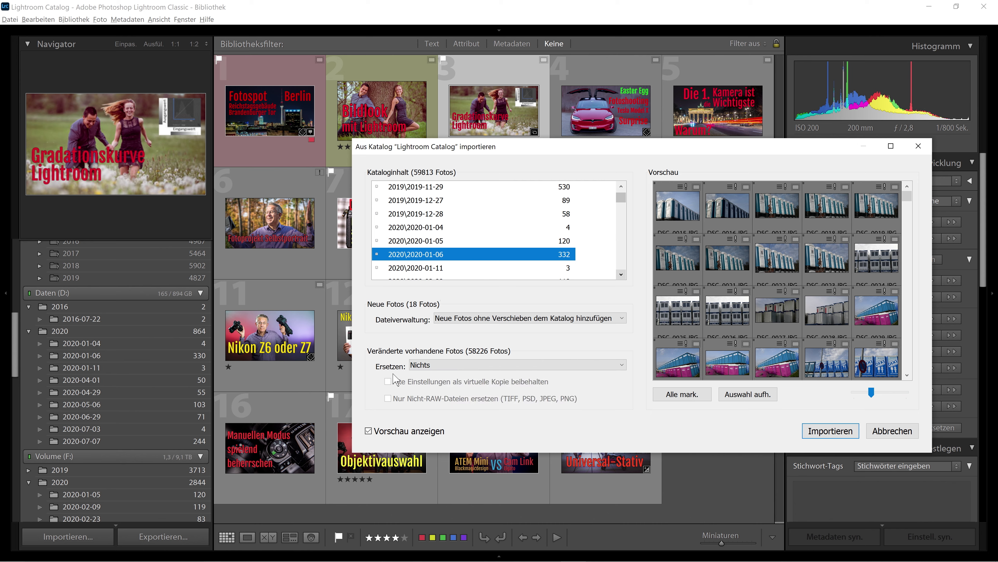
click(434, 369)
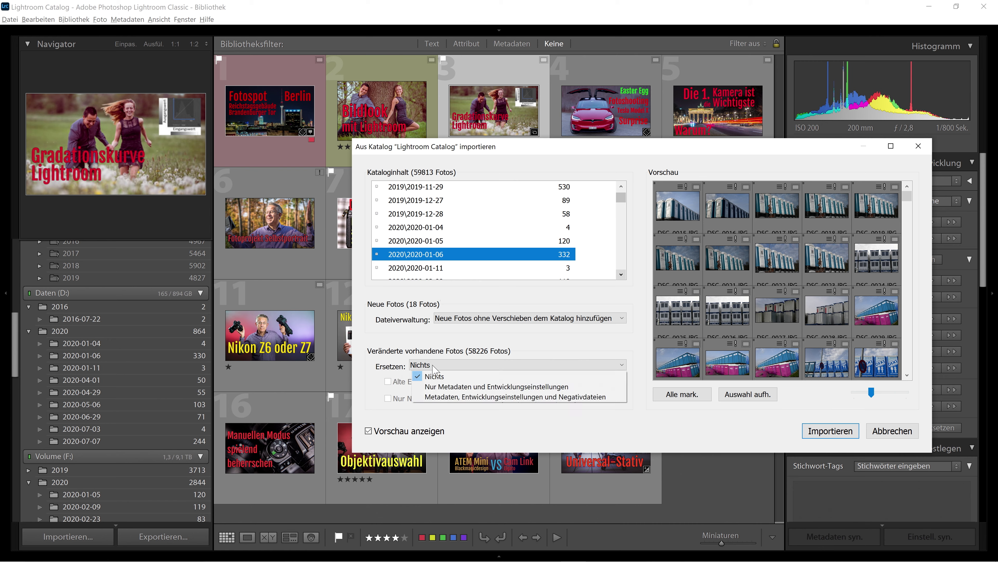
click(438, 387)
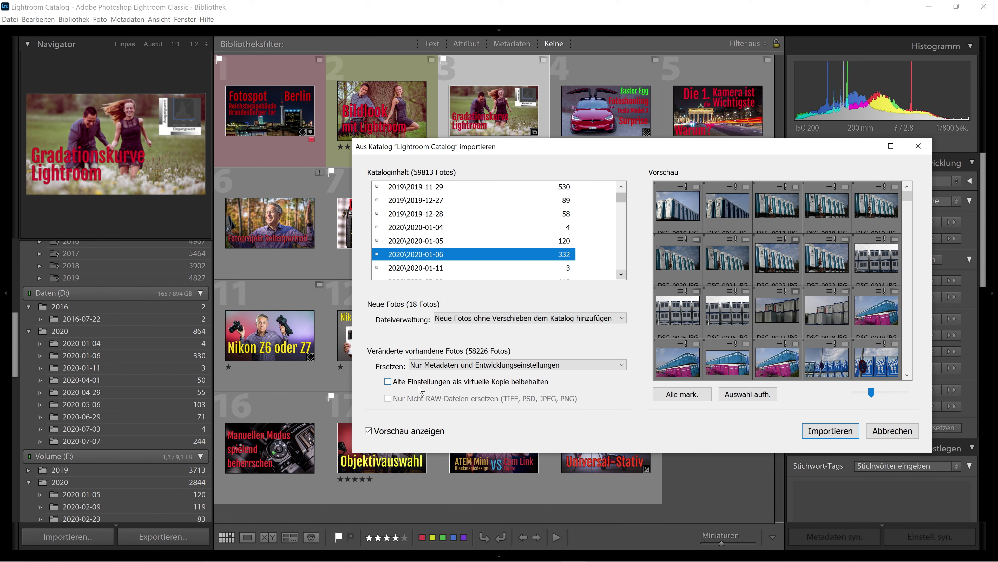
- Reset Ersetzen to 'Nichts', keeping new photos added without moving
click(432, 366)
click(434, 376)
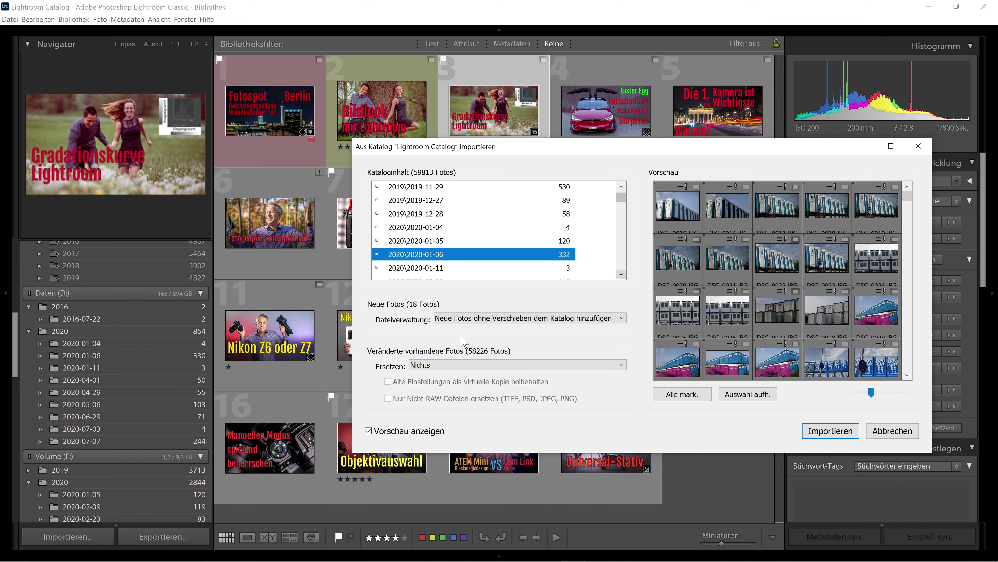
click(479, 319)
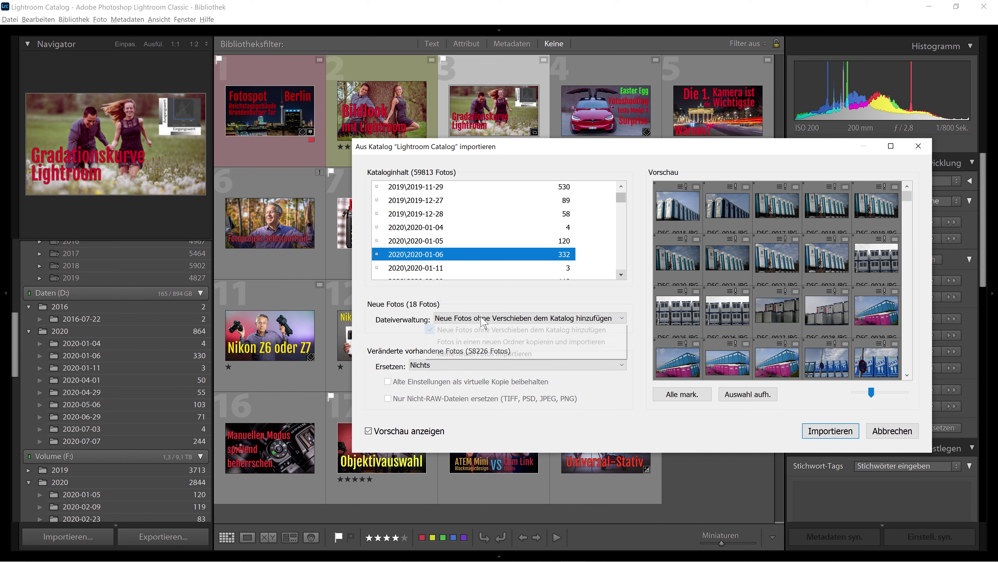
click(478, 332)
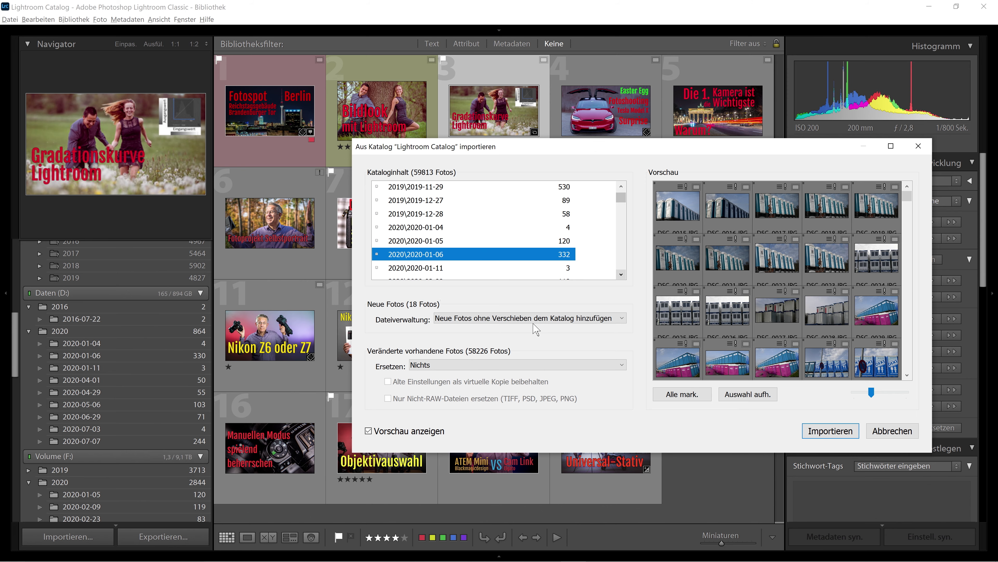
- Run the catalog import, then view the 40 photos of folder 2020-03-04 on Volume (F:)
click(820, 438)
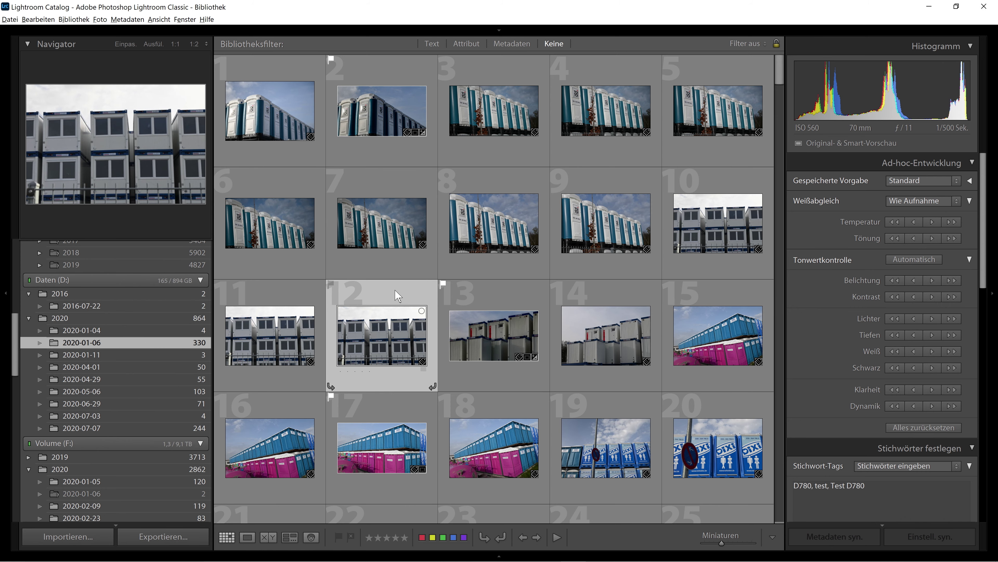
scroll(118, 354, down, 4)
click(65, 383)
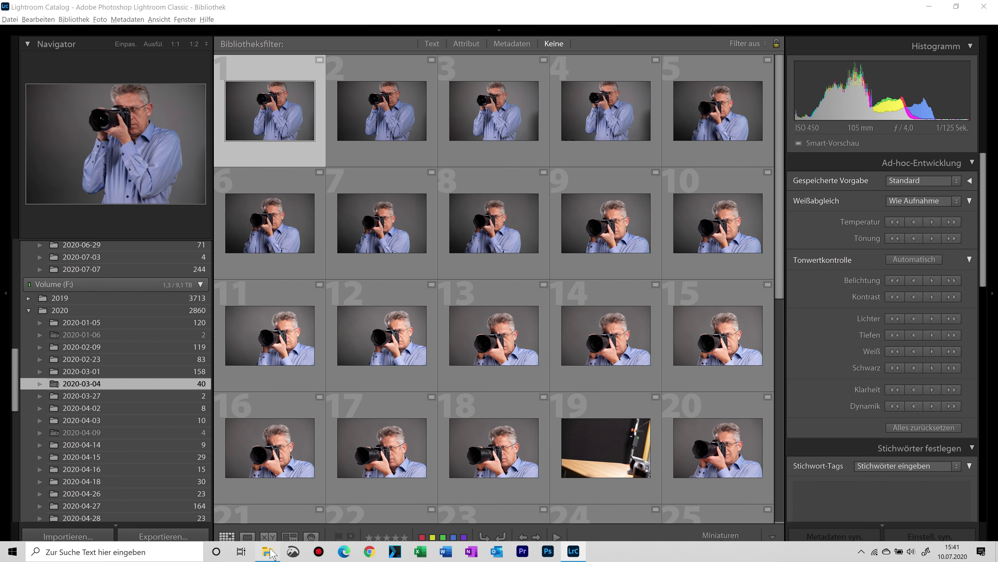
click(271, 551)
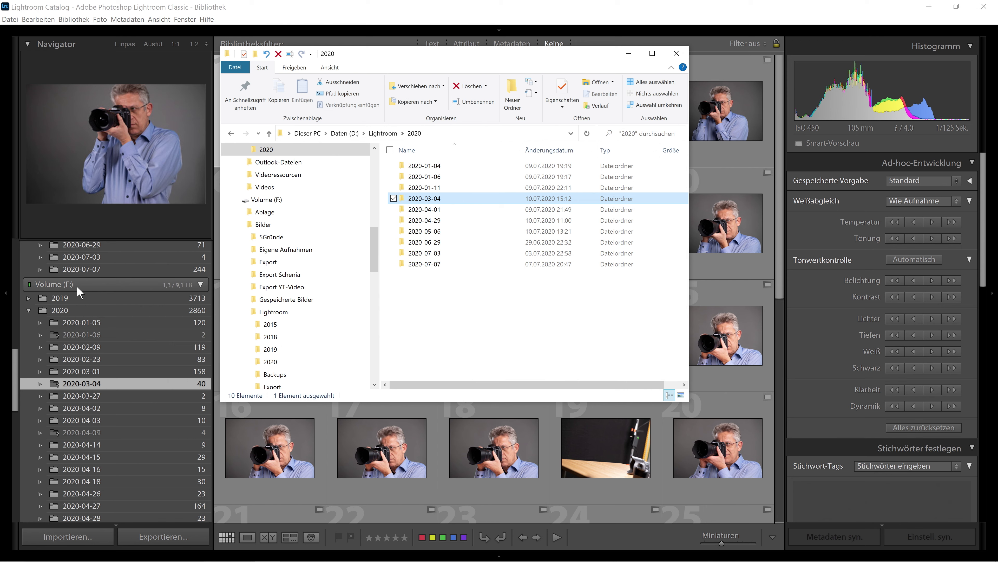
mouse_move(296, 161)
click(66, 383)
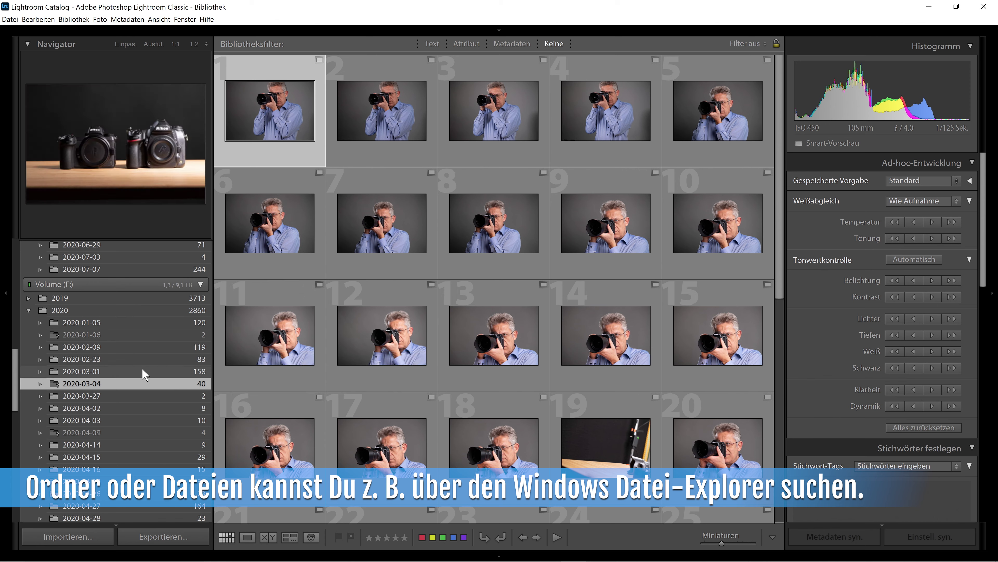
- Relink the missing 2020-03-04 folder to D:\Lightroom\2020\2020-03-04
right_click(80, 388)
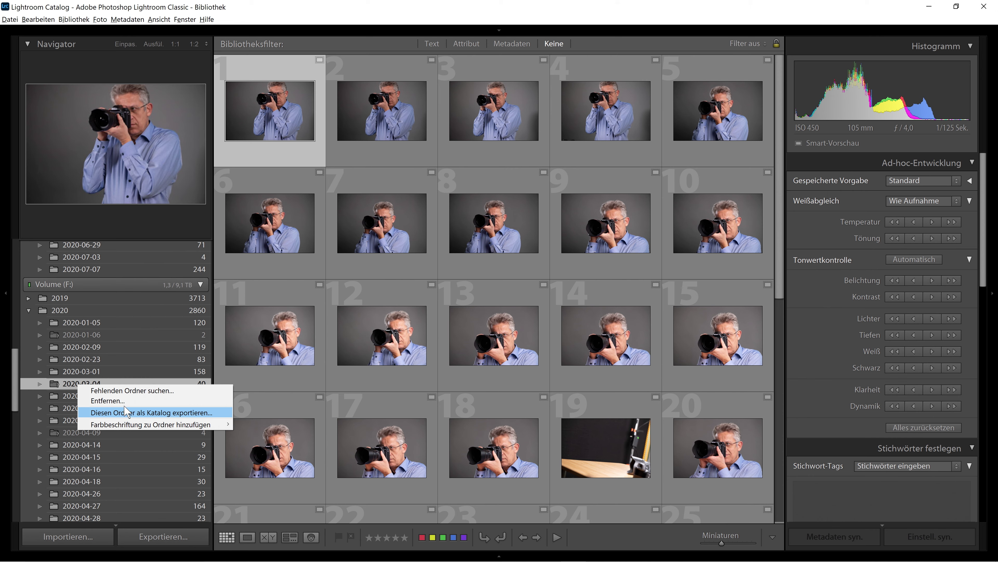
click(129, 392)
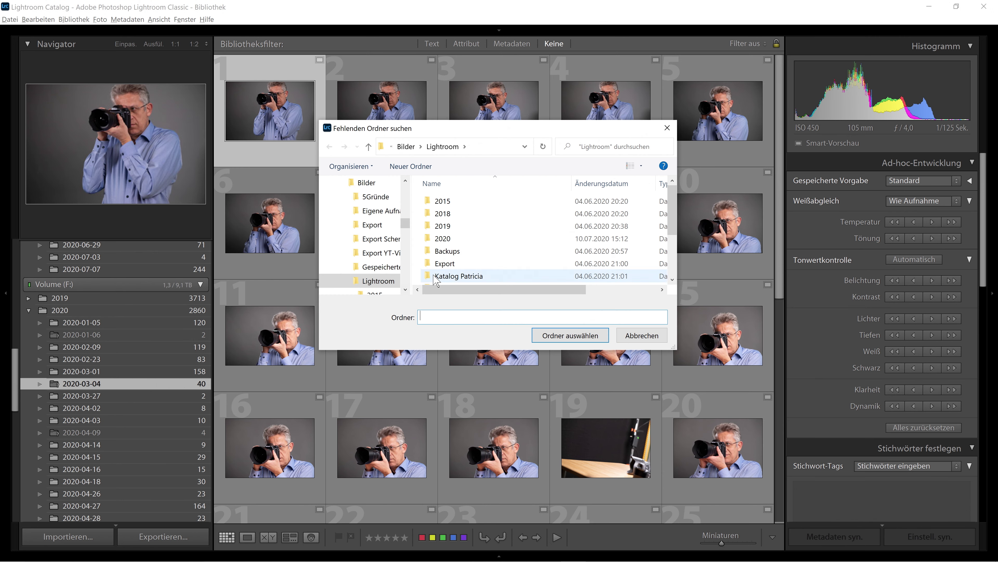
drag(405, 228, 408, 213)
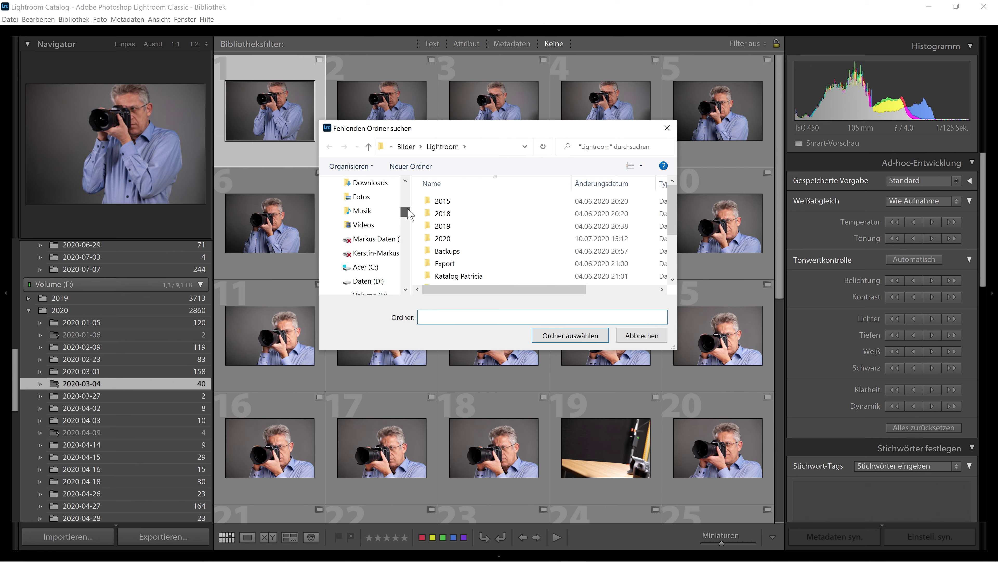
click(369, 253)
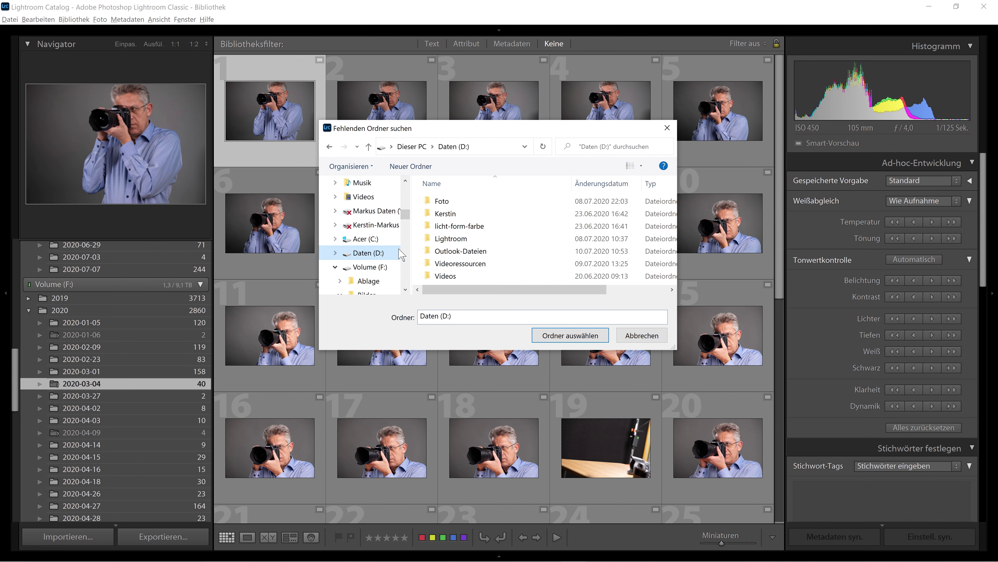
click(448, 239)
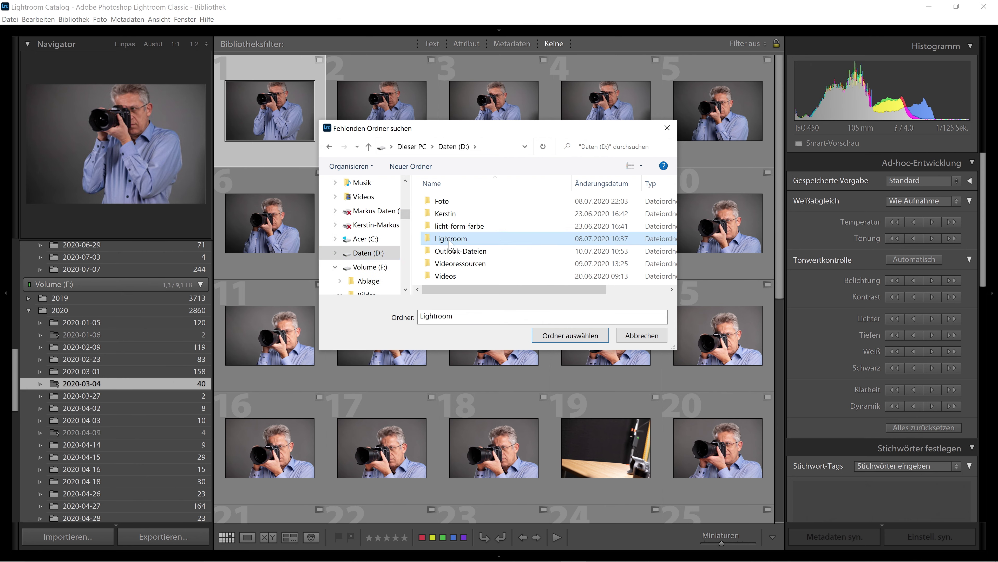
click(429, 241)
double_click(430, 238)
double_click(443, 213)
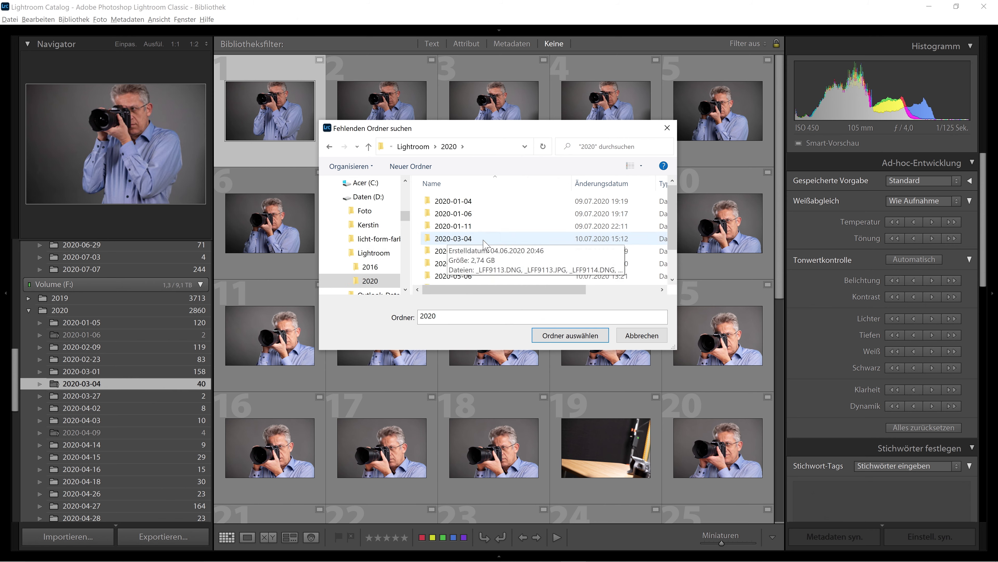
click(470, 239)
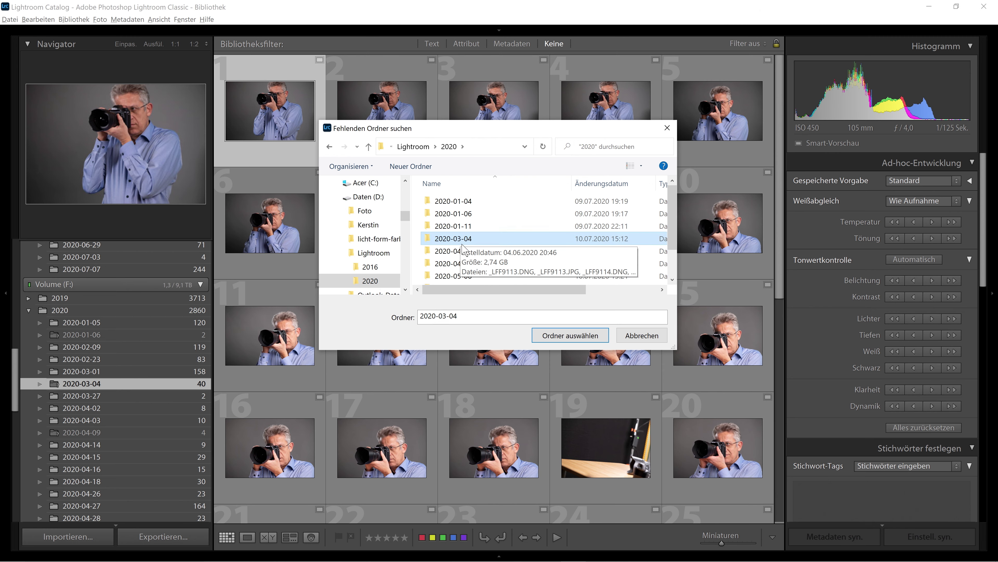
click(570, 338)
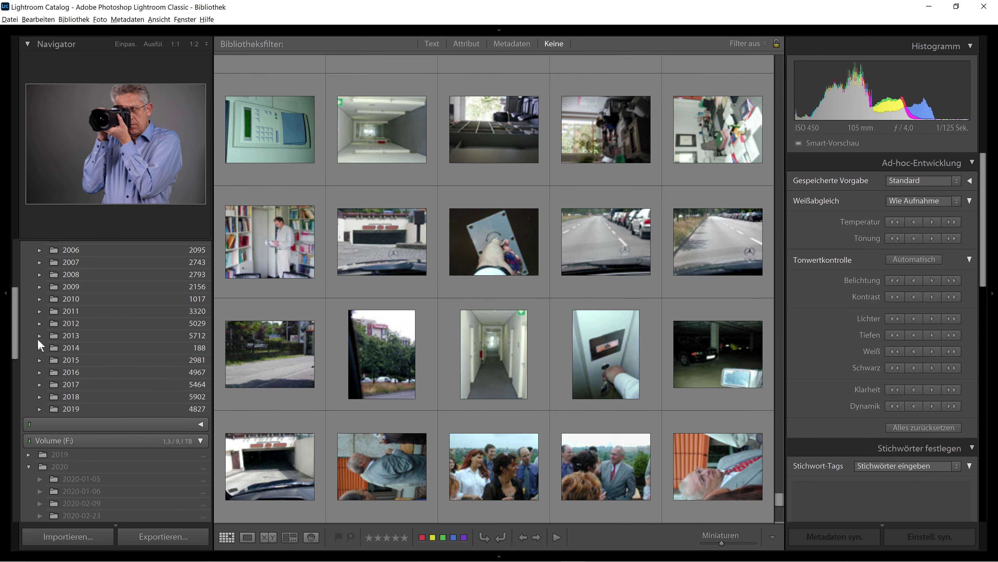
- Show the relinked folder's 40 photos and select the Test Nikon D780 image
scroll(20, 353, down, 1)
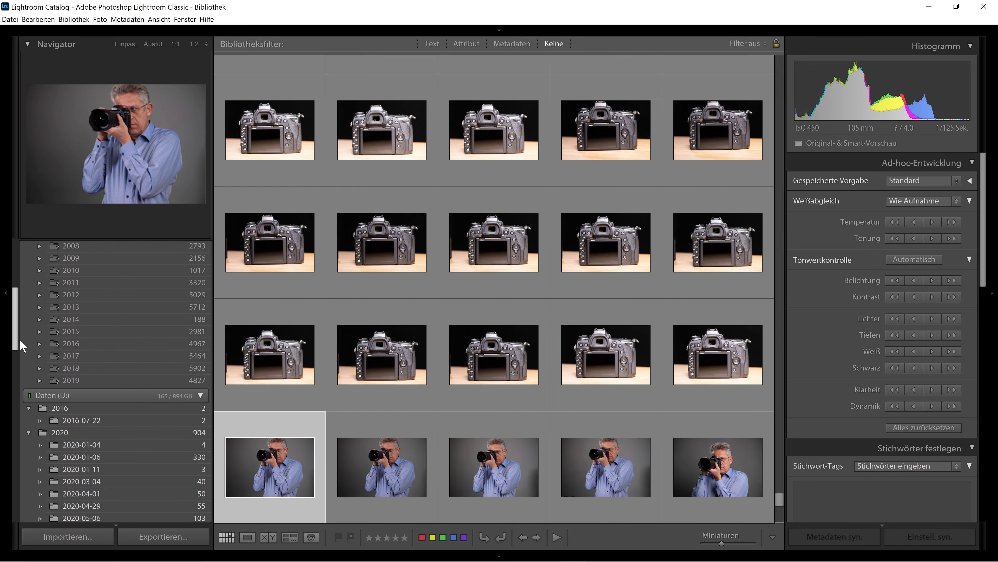
scroll(20, 353, down, 2)
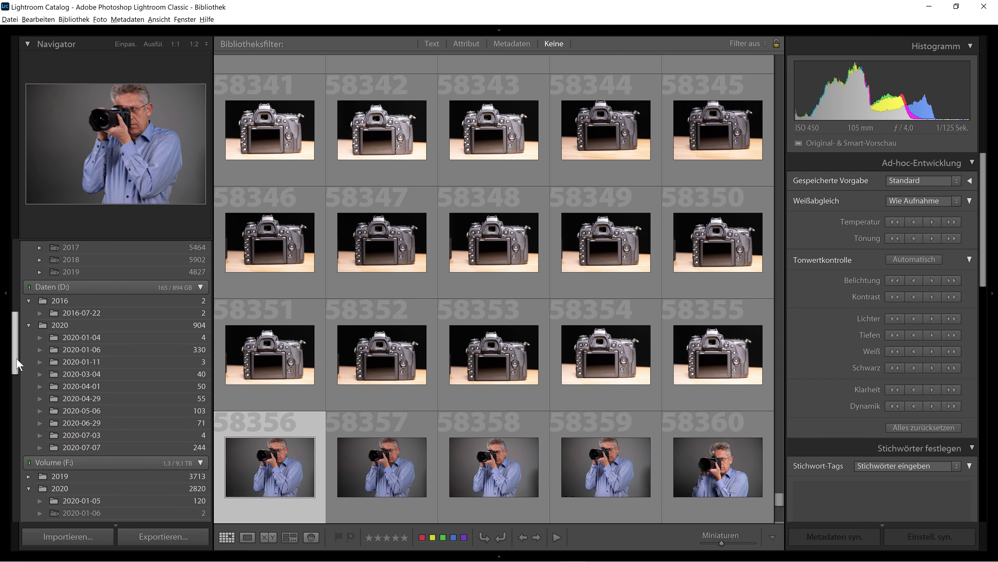
scroll(77, 349, down, 2)
click(78, 349)
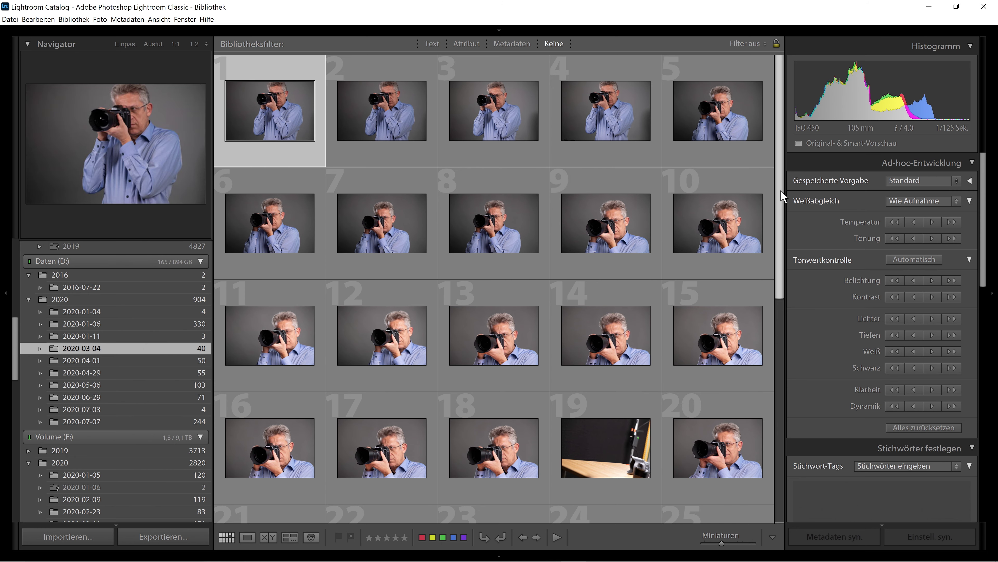
drag(781, 191, 774, 415)
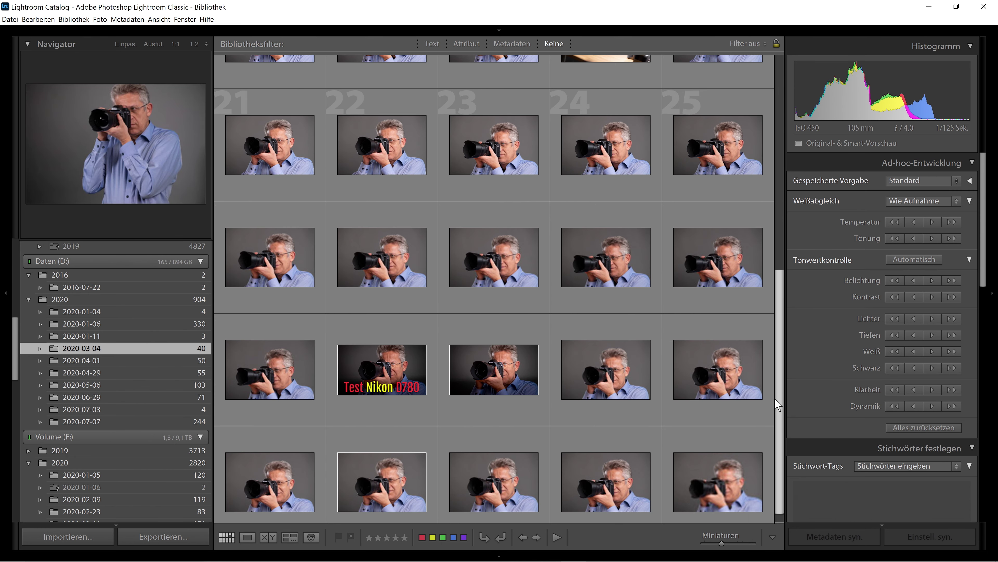
click(386, 371)
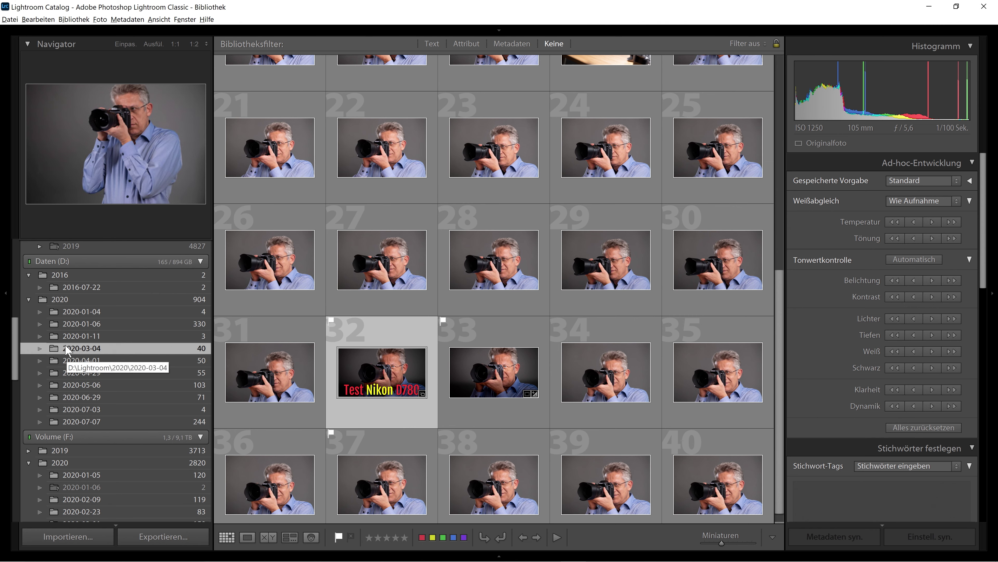
right_click(66, 348)
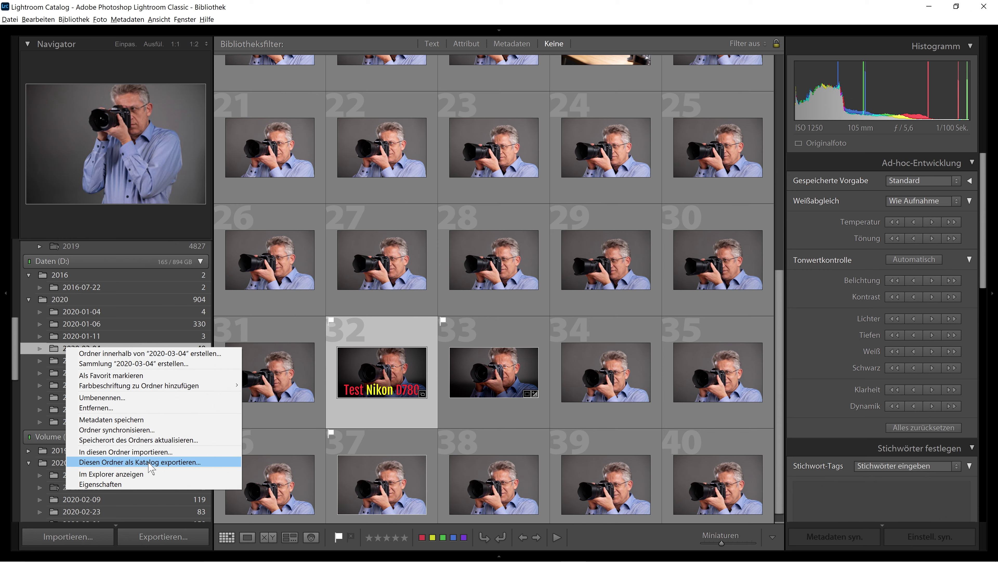
click(151, 463)
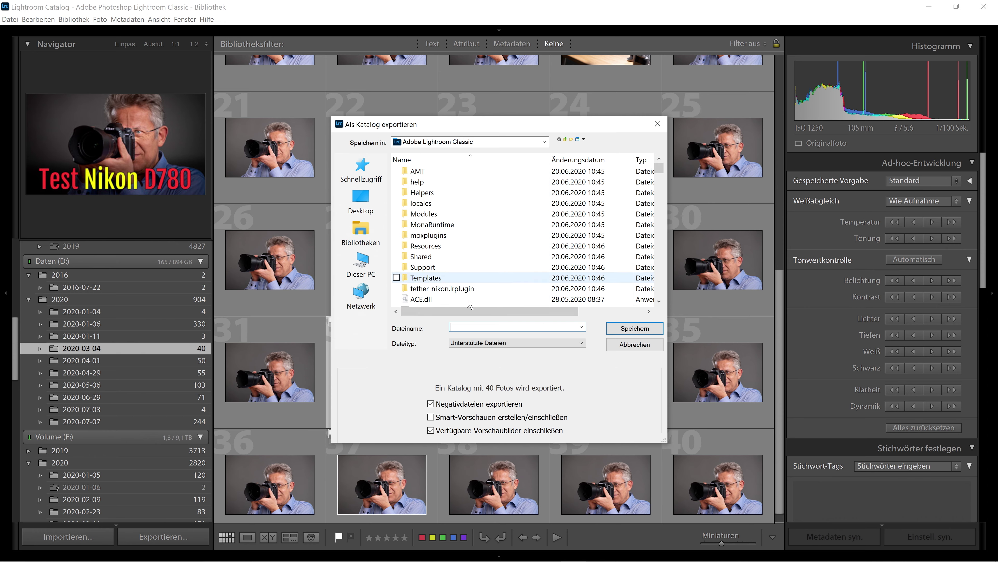
click(635, 344)
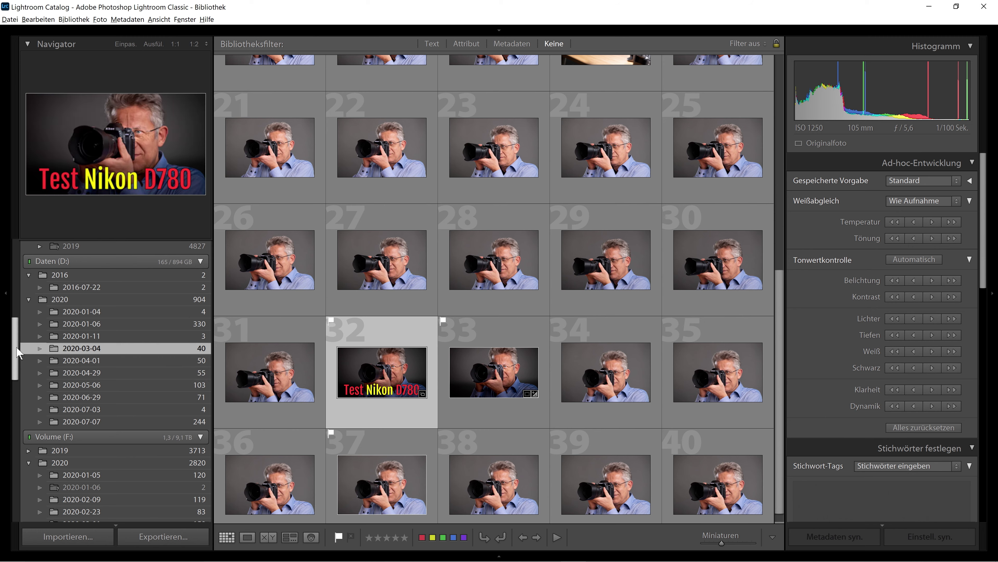
- Select folder 2020-03-27 on Volume (F:) and drag it onto 2020 under Daten (D:)
drag(17, 353, 18, 382)
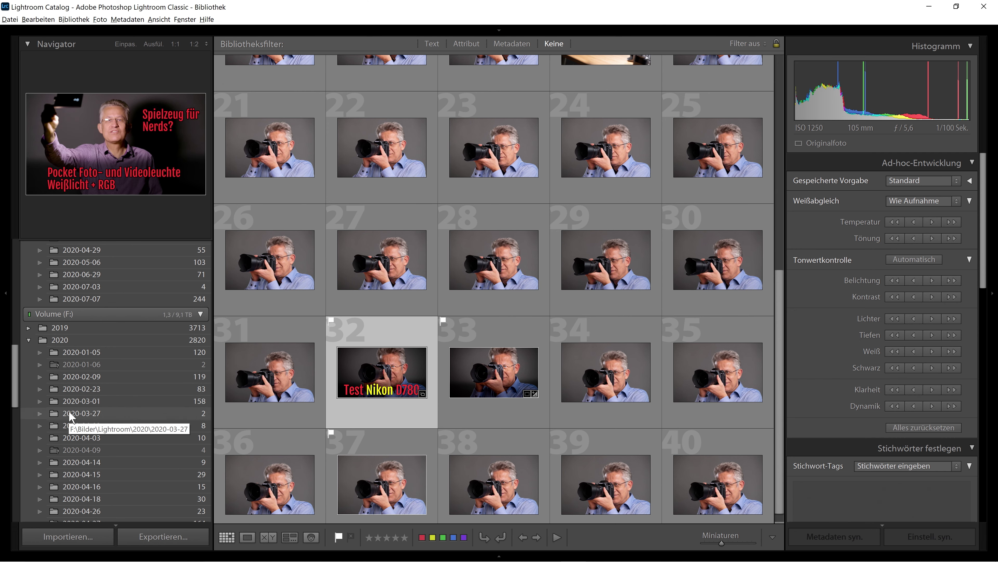
click(73, 413)
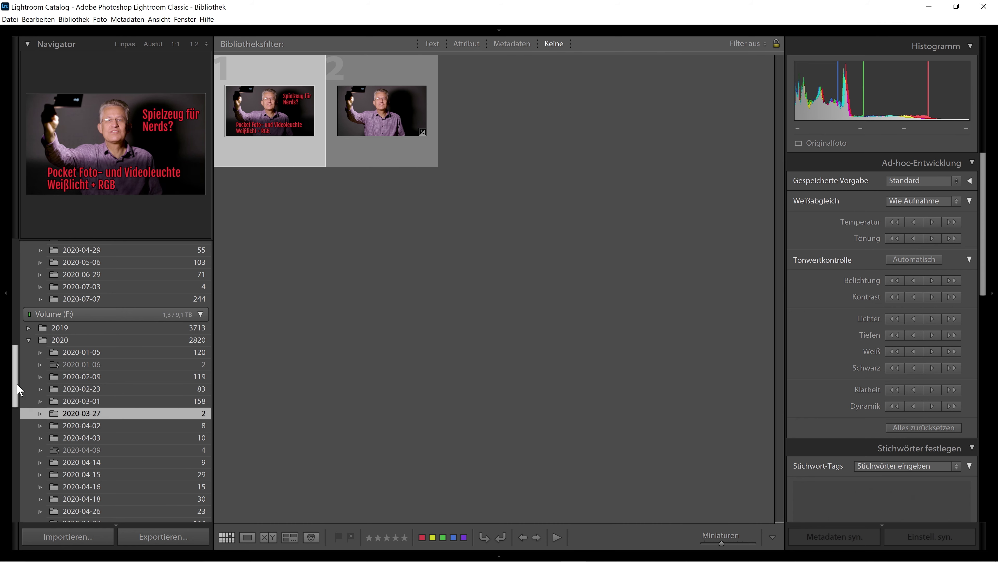
drag(16, 390, 18, 388)
scroll(18, 390, down, 1)
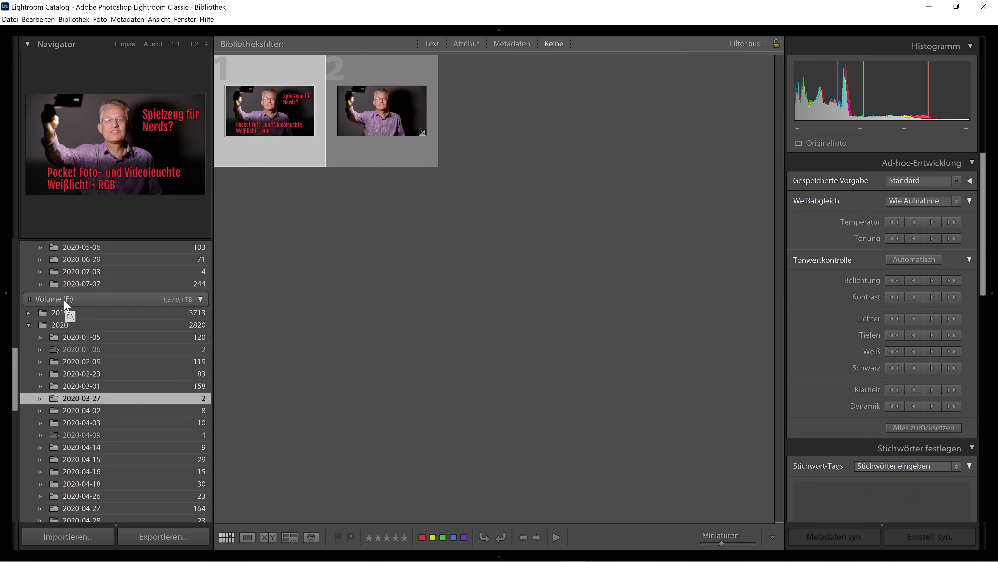
drag(16, 359, 16, 358)
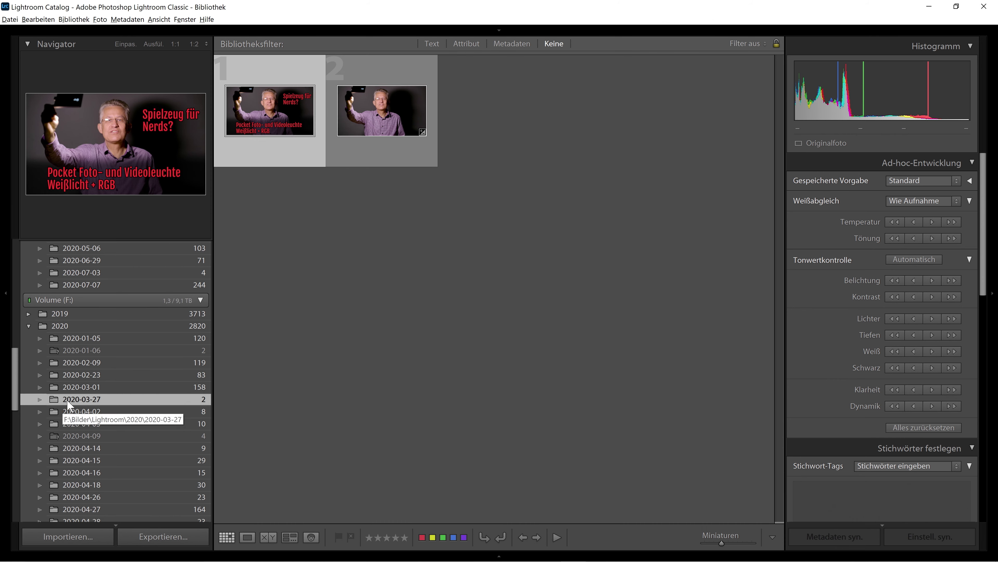
drag(16, 385, 14, 366)
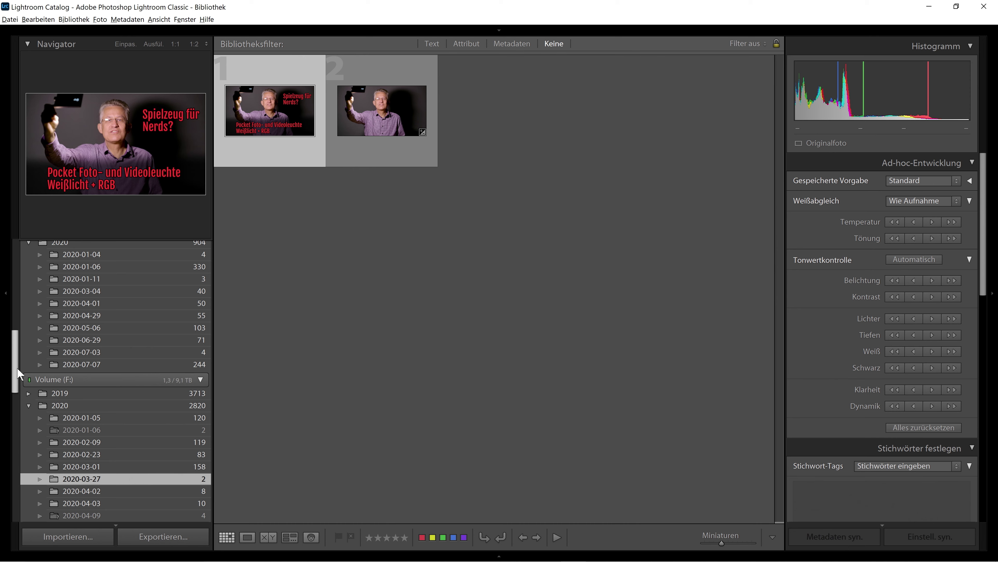
drag(17, 372, 15, 362)
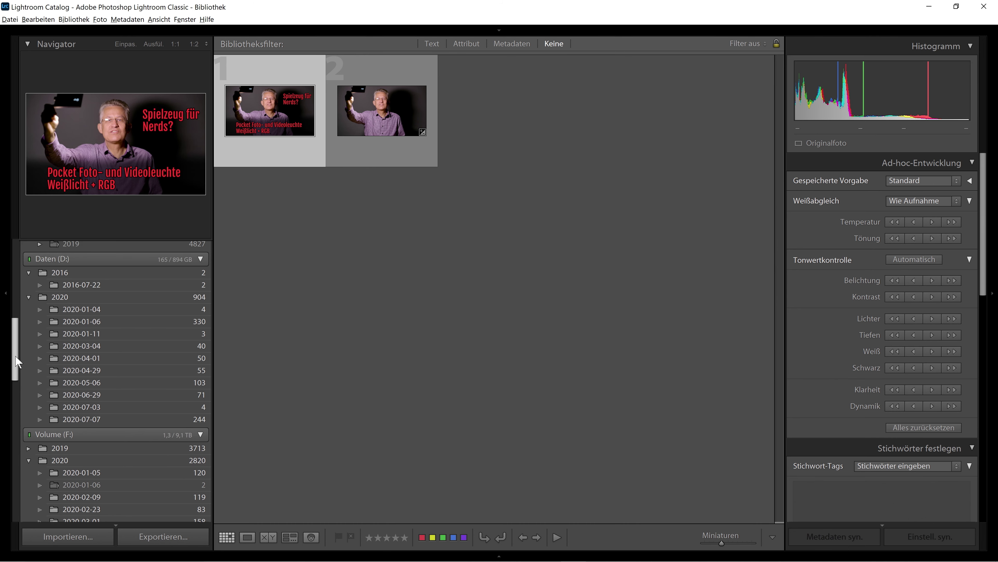
scroll(17, 361, down, 2)
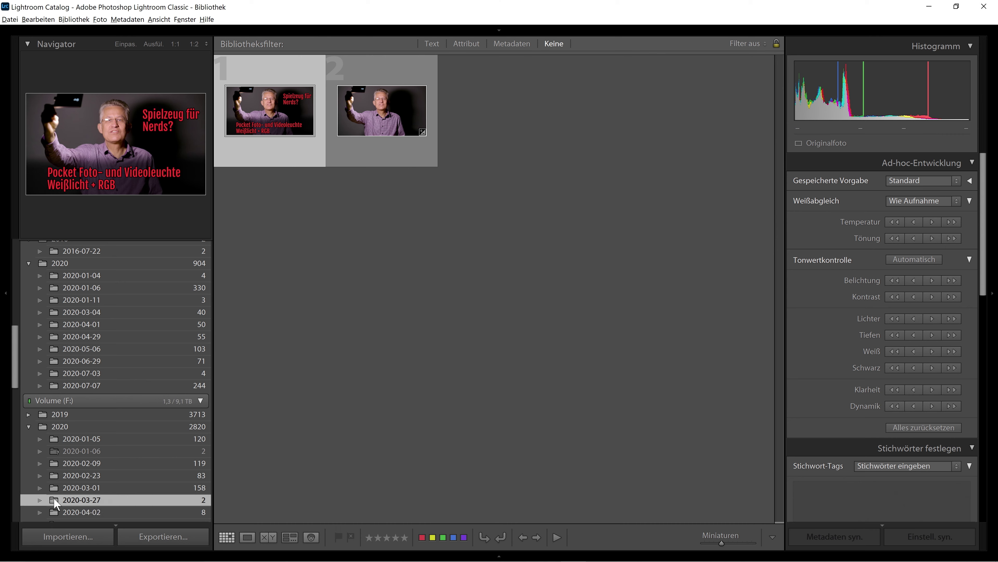
drag(54, 499, 68, 260)
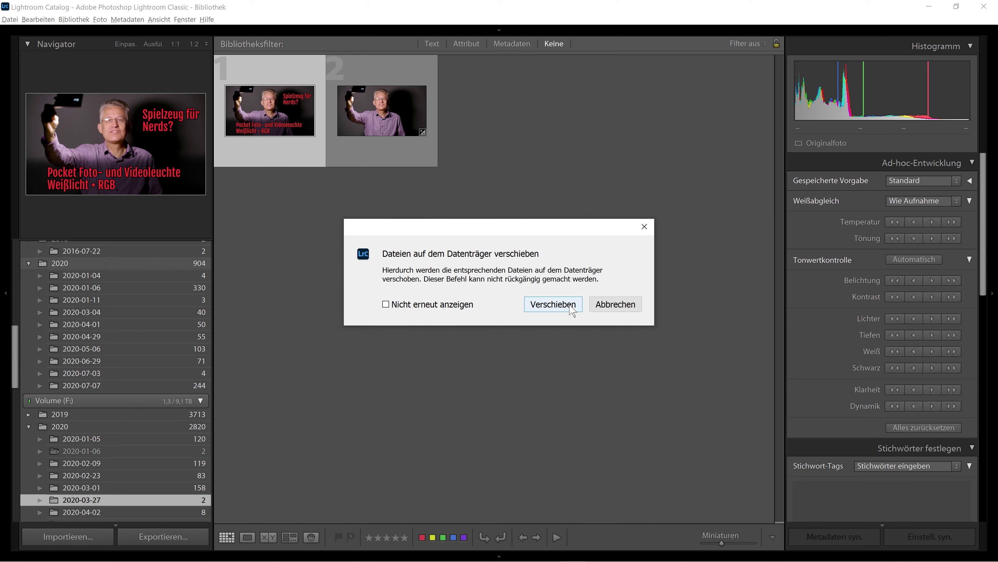
- Confirm Verschieben and view the moved 2020-03-27 folder under D:\Lightroom\2020
click(570, 308)
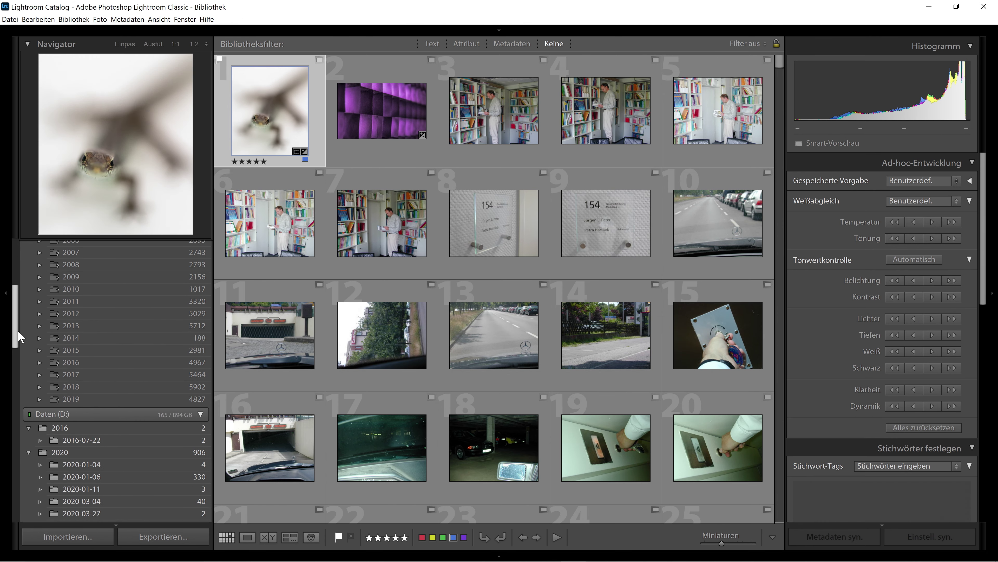
scroll(20, 354, down, 2)
scroll(22, 373, down, 1)
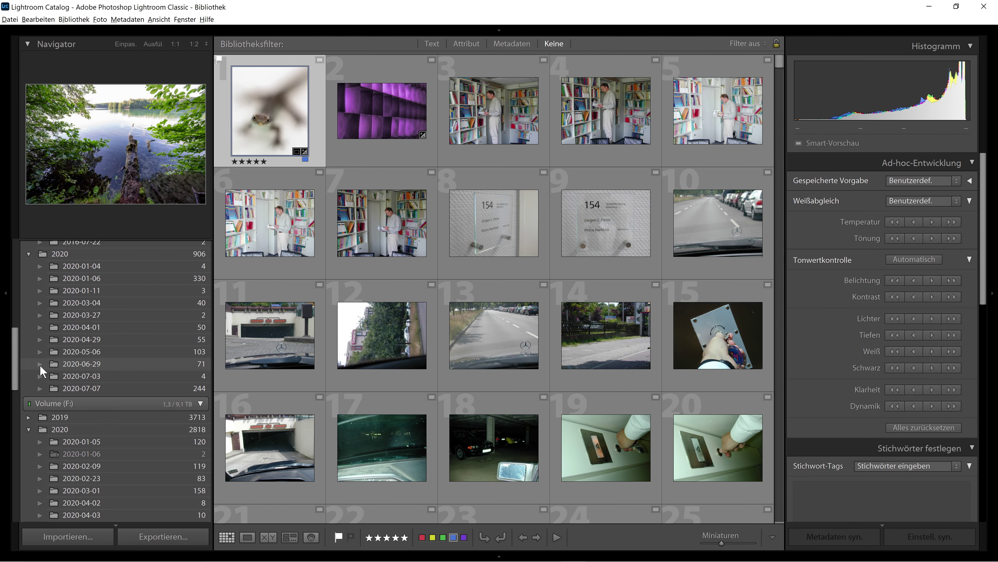
click(97, 316)
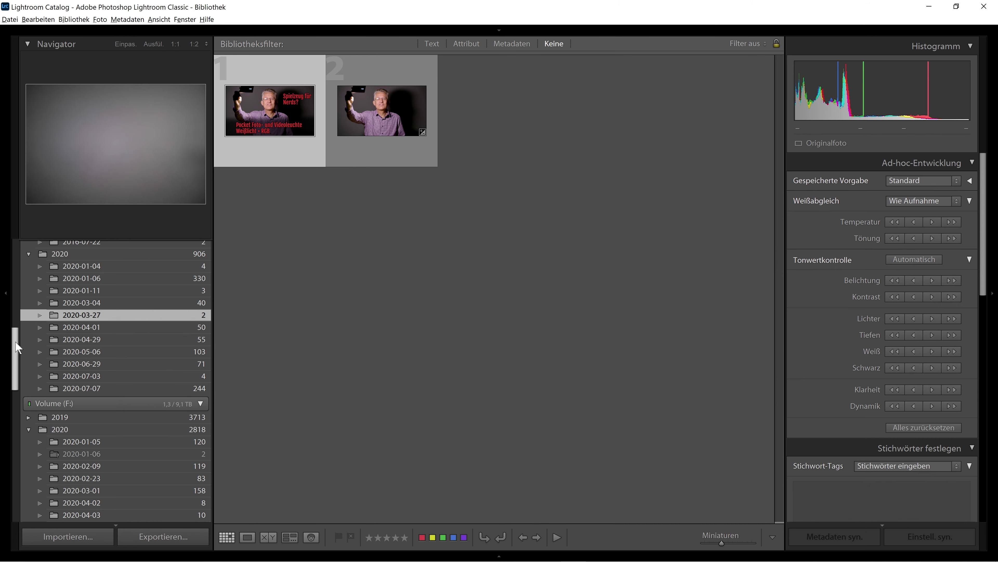
- Scroll down to Sammlungen and show the Roof-Top Berlin collection's 28 photos
drag(18, 348, 13, 448)
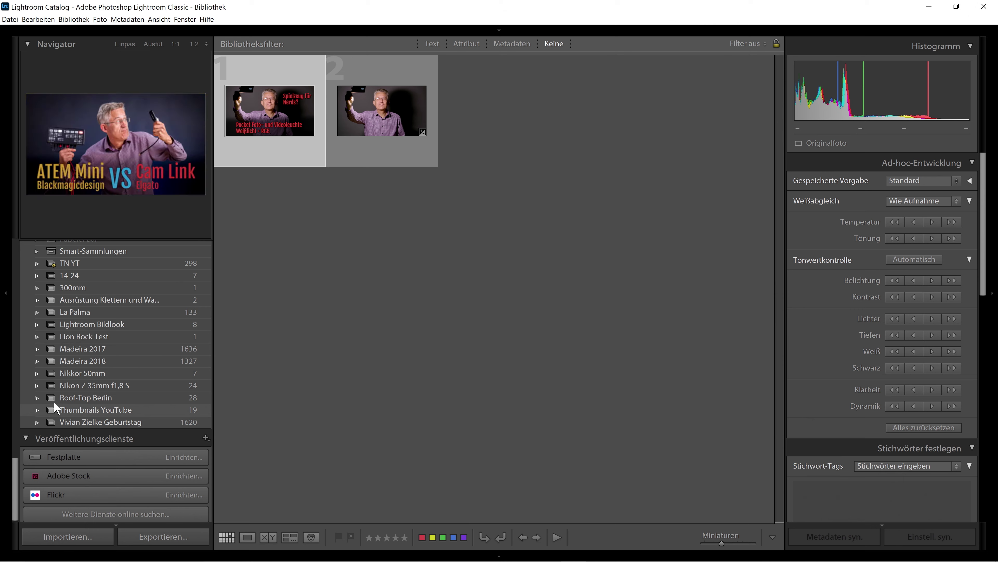
click(71, 398)
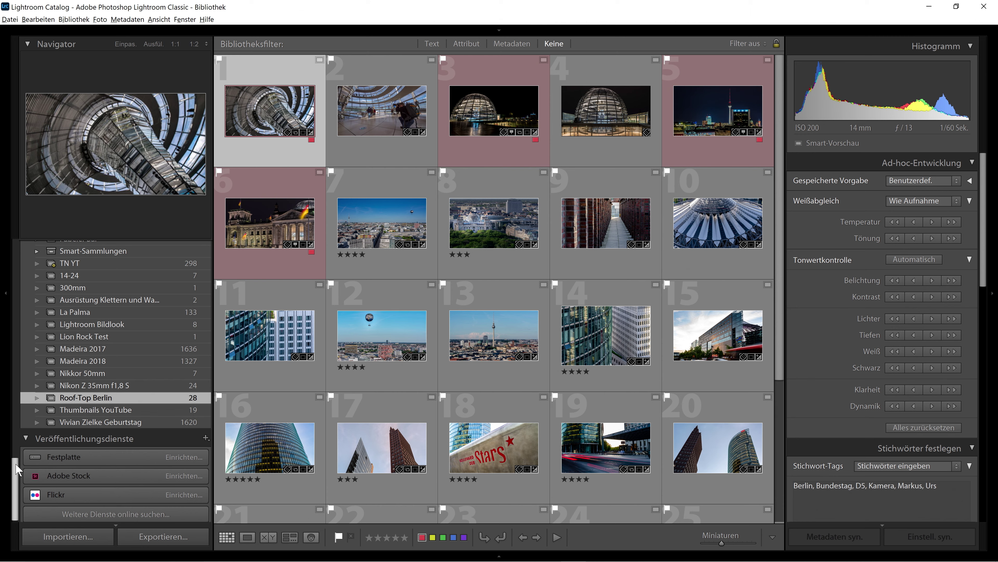
- Bring up the Roof-Top Berlin collection's context menu, then dismiss it with the collections list still showing
scroll(13, 459, up, 2)
scroll(13, 464, up, 1)
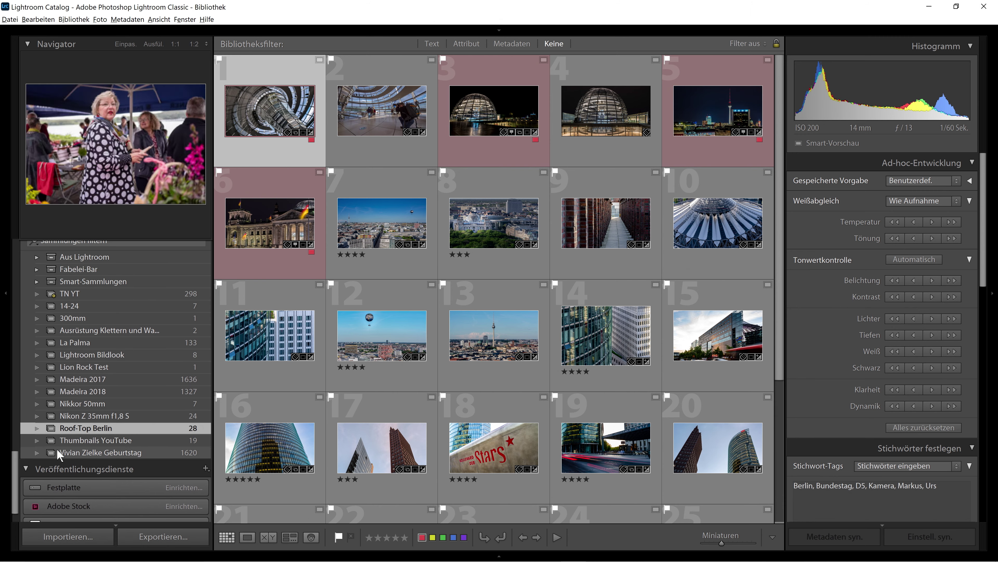
right_click(95, 432)
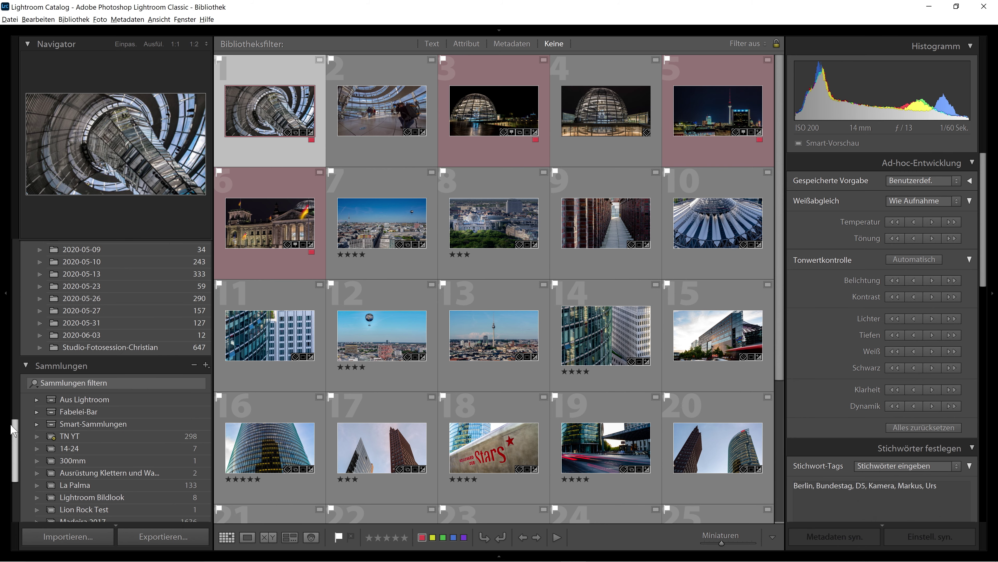
drag(15, 464, 17, 296)
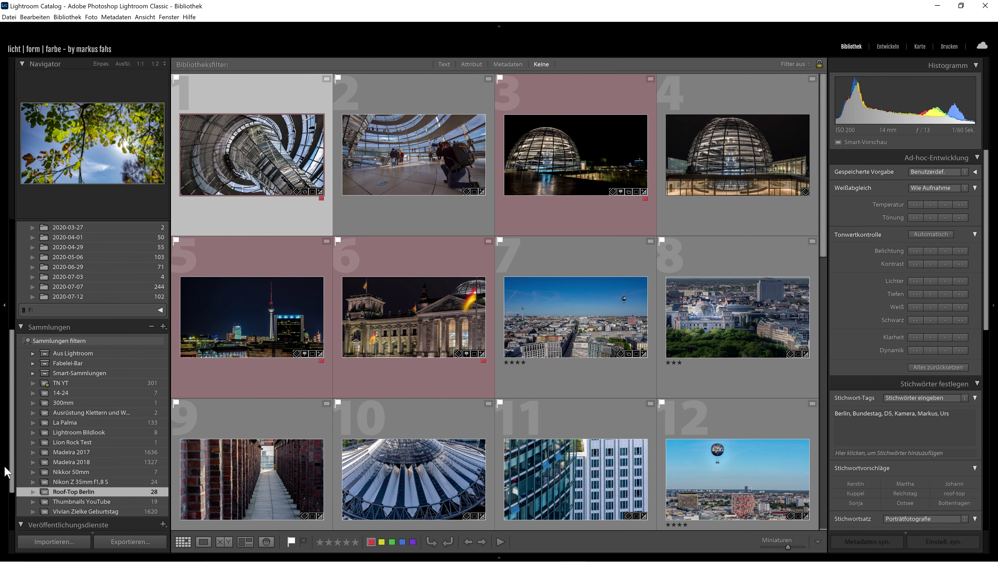
- Show folder 2020-07-12's 102 sunflower photos under Daten (D:) > 2020
drag(15, 475, 10, 414)
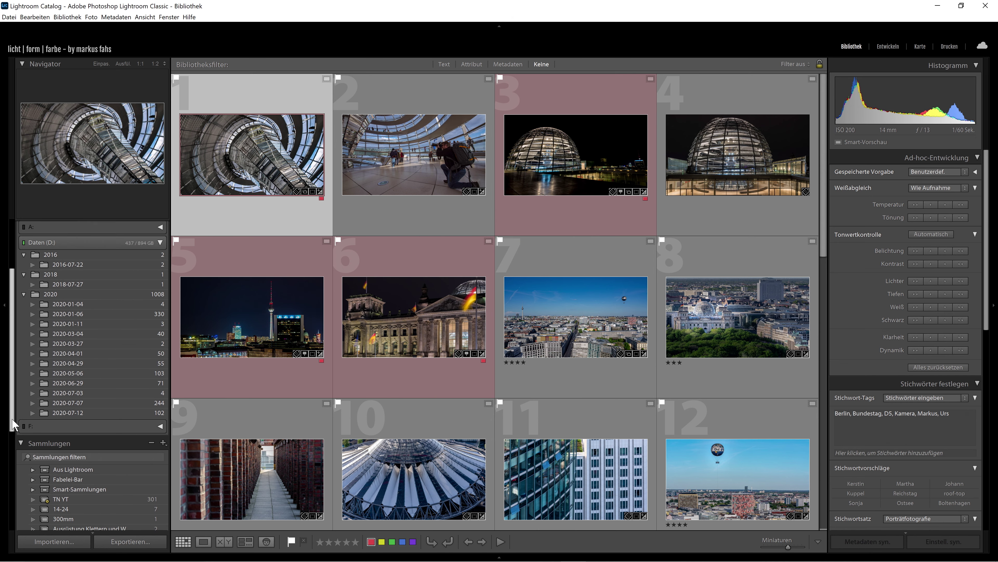
click(69, 412)
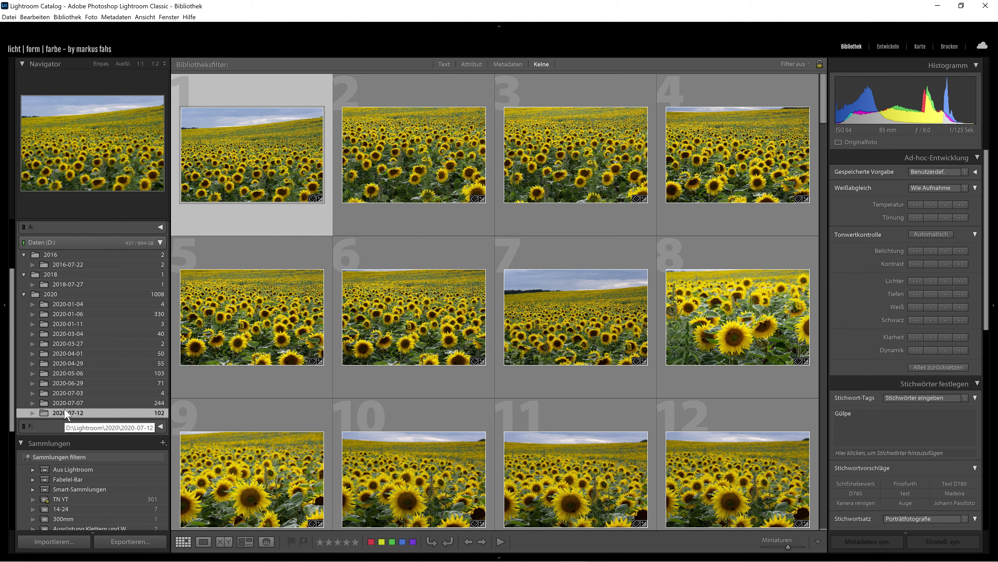
ctrl+click(65, 403)
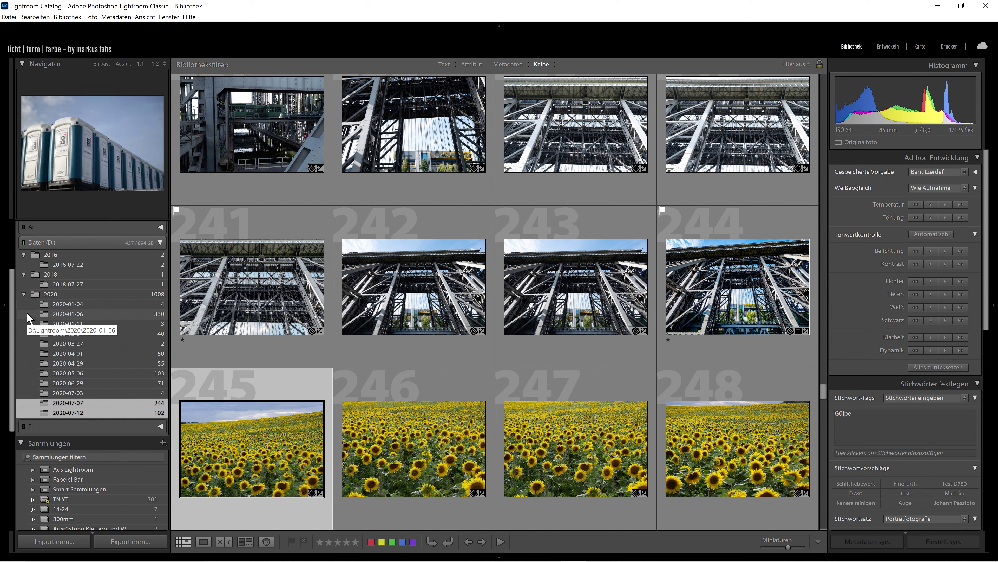
- Choose Datei > Als Katalog exportieren for the two selected folders
right_click(57, 410)
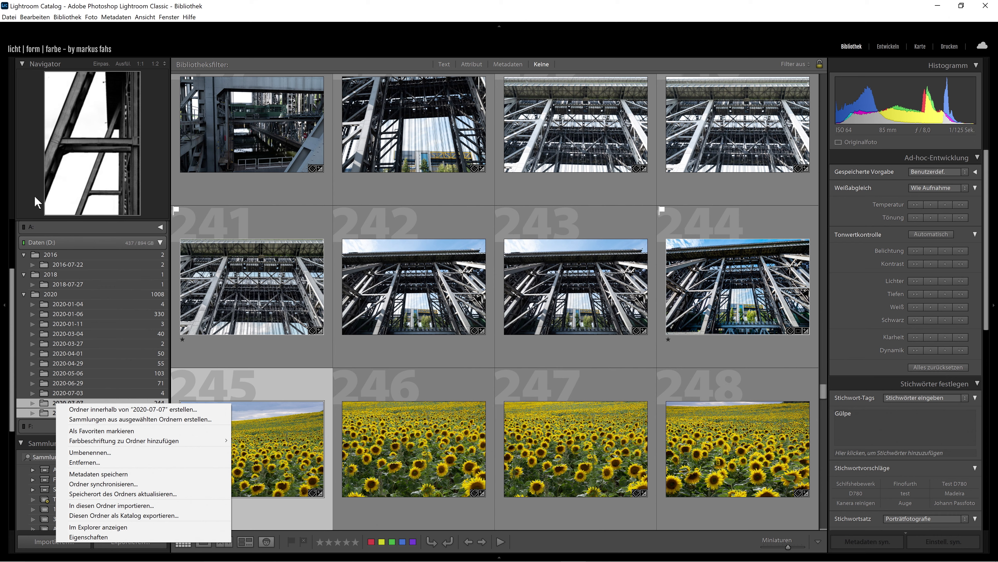
click(11, 20)
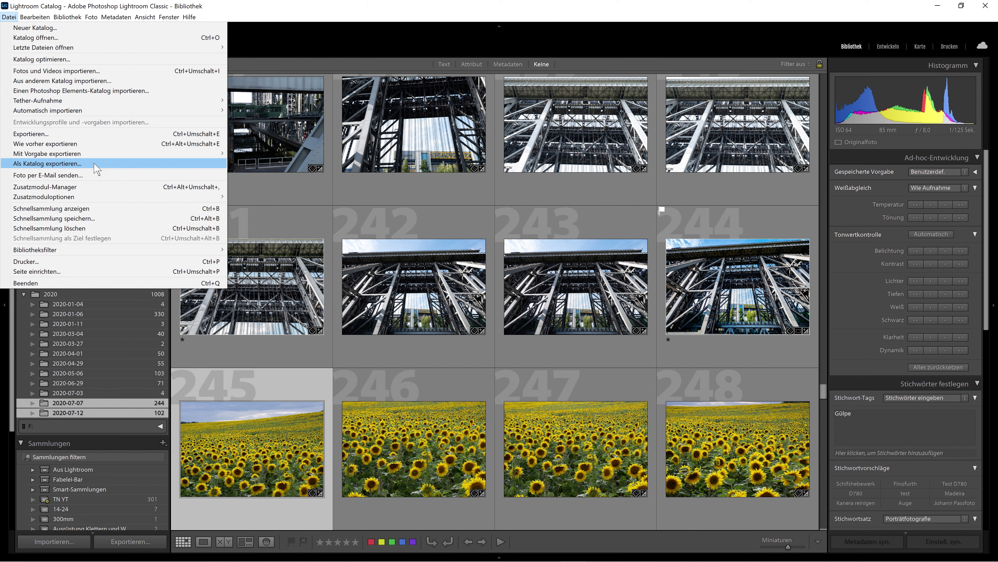
click(63, 165)
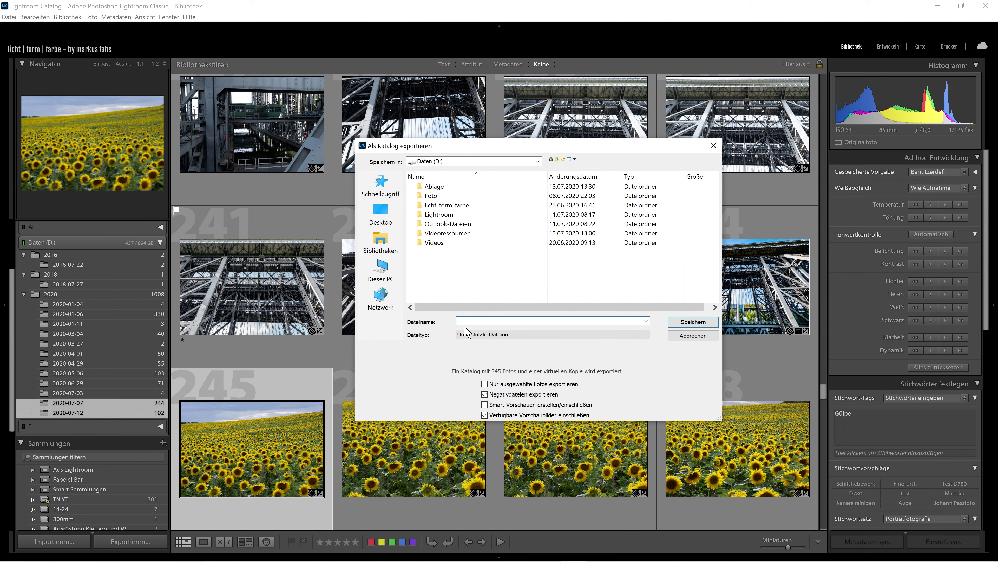
- Enter 'Neue Bilder' as the exported catalog's file name on Daten (D:)
text(Neue)
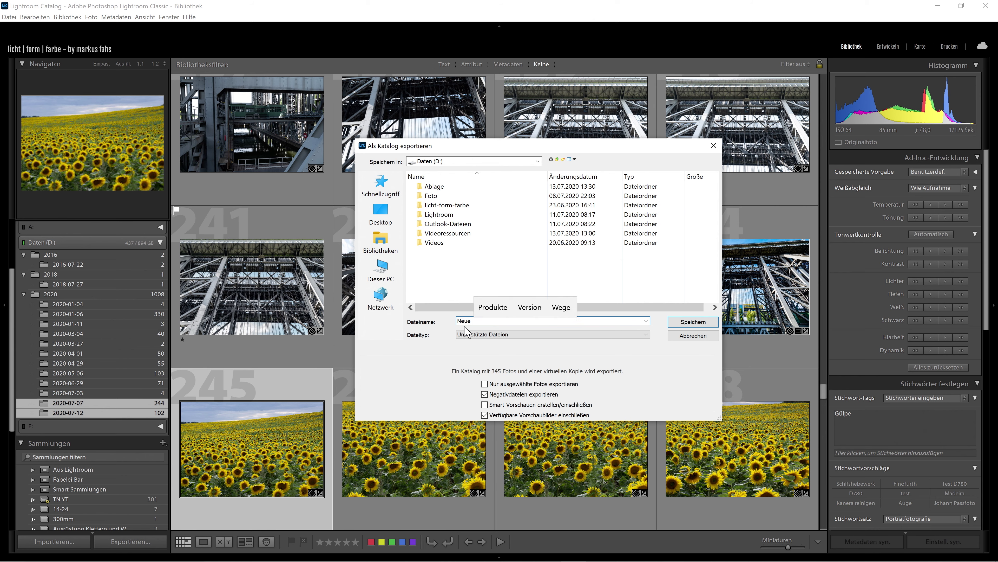
text( Bilder)
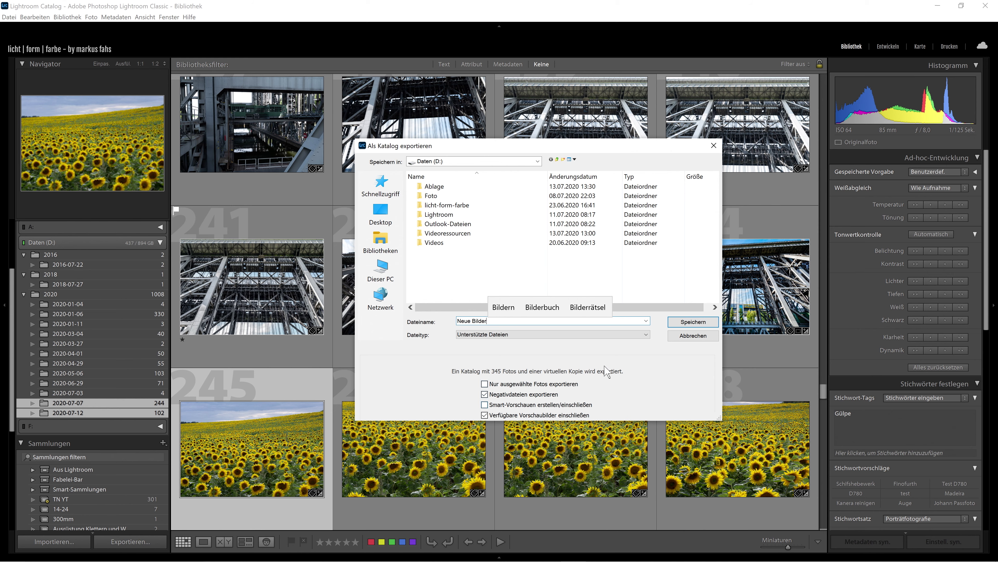
- Confirm Speichern to export the two folders as the Neue Bilder catalog
click(698, 323)
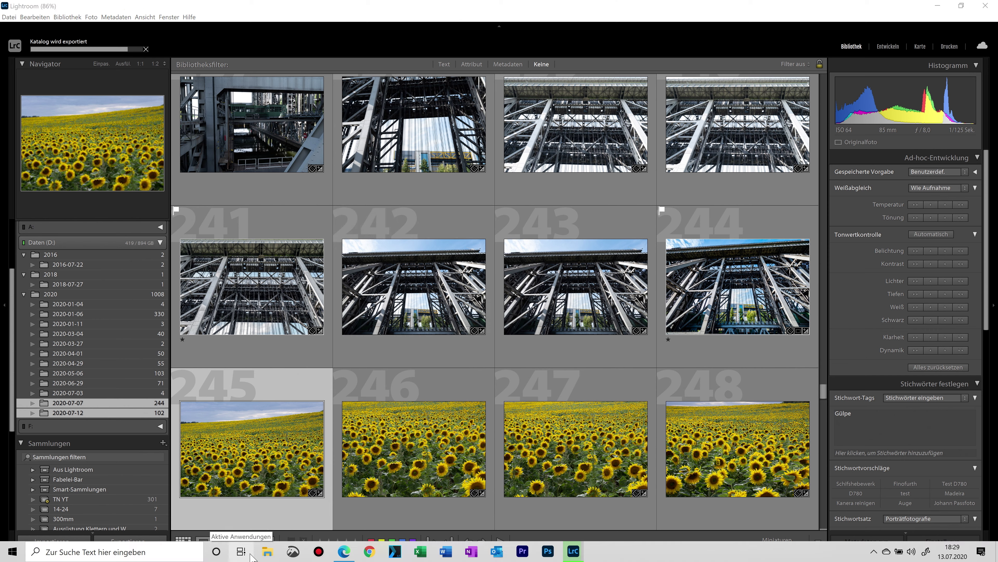
click(267, 552)
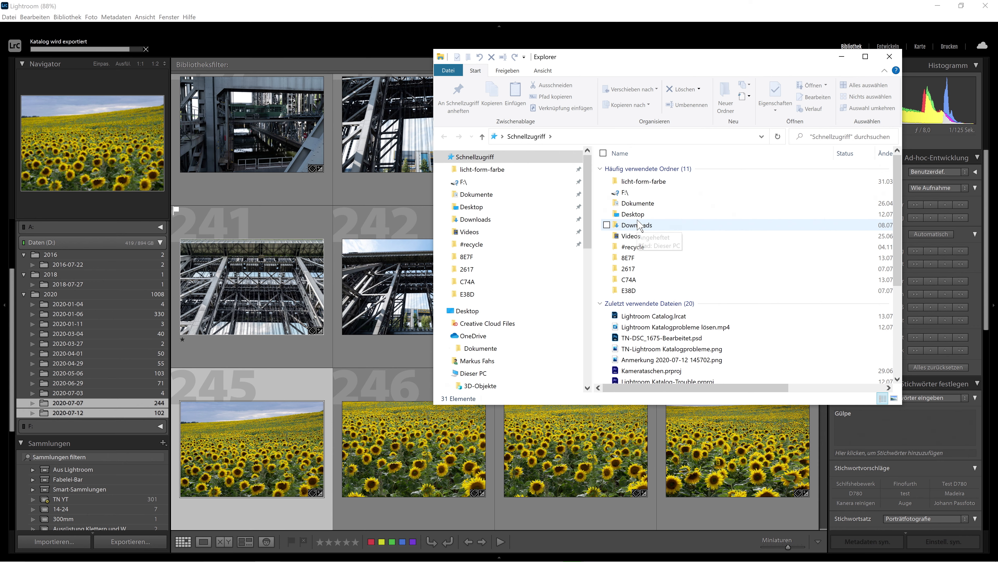
click(637, 214)
double_click(638, 215)
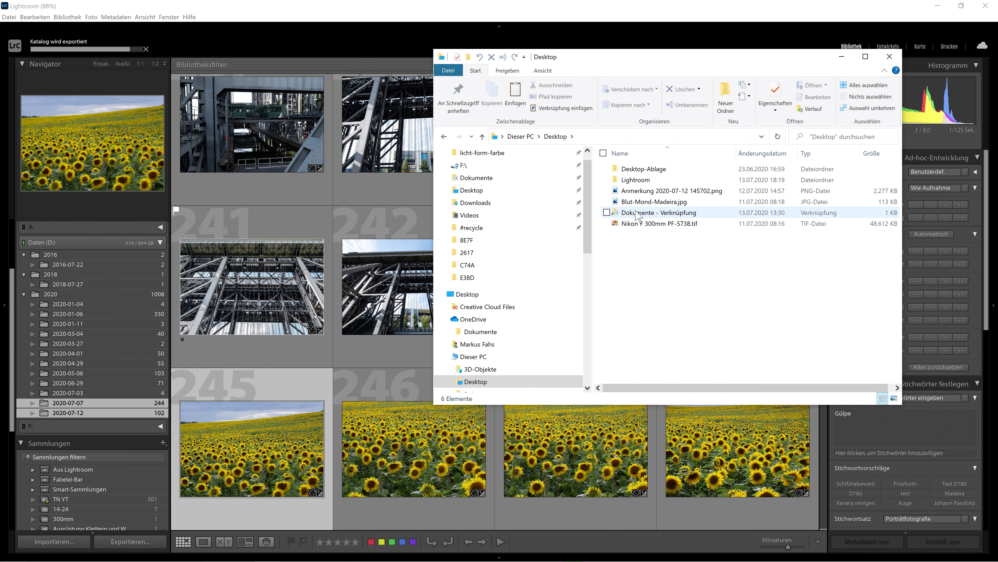
click(644, 181)
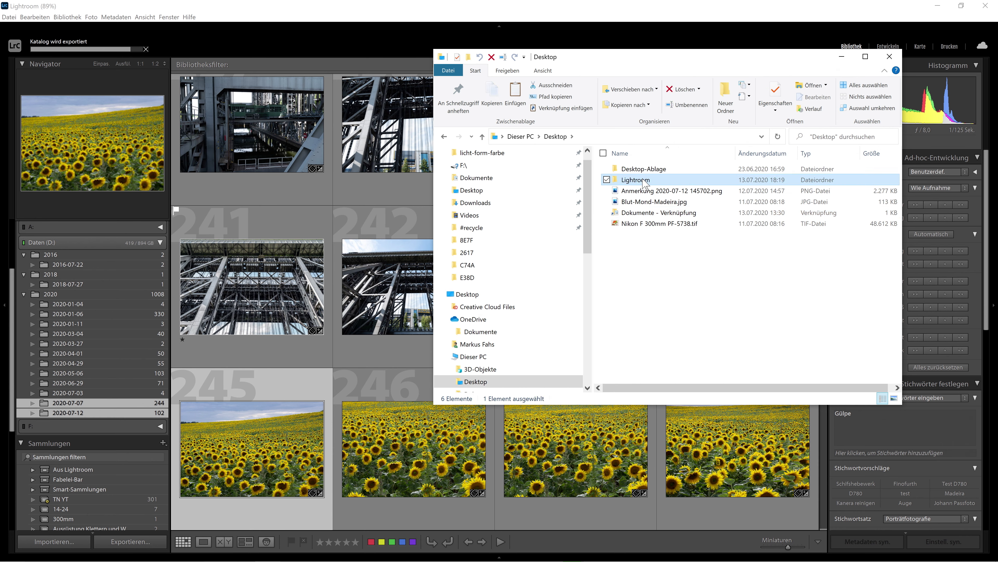
double_click(645, 181)
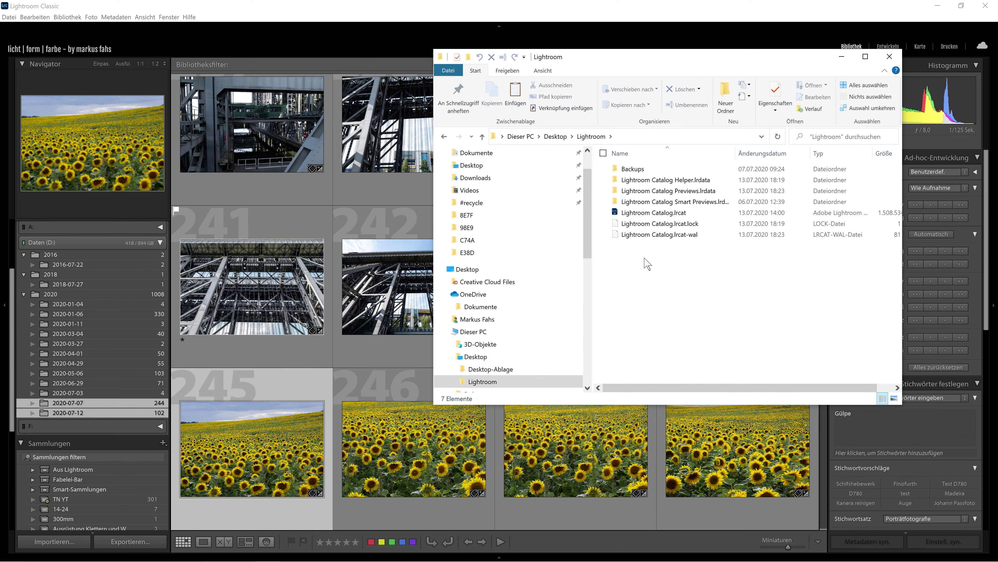
drag(640, 270, 680, 183)
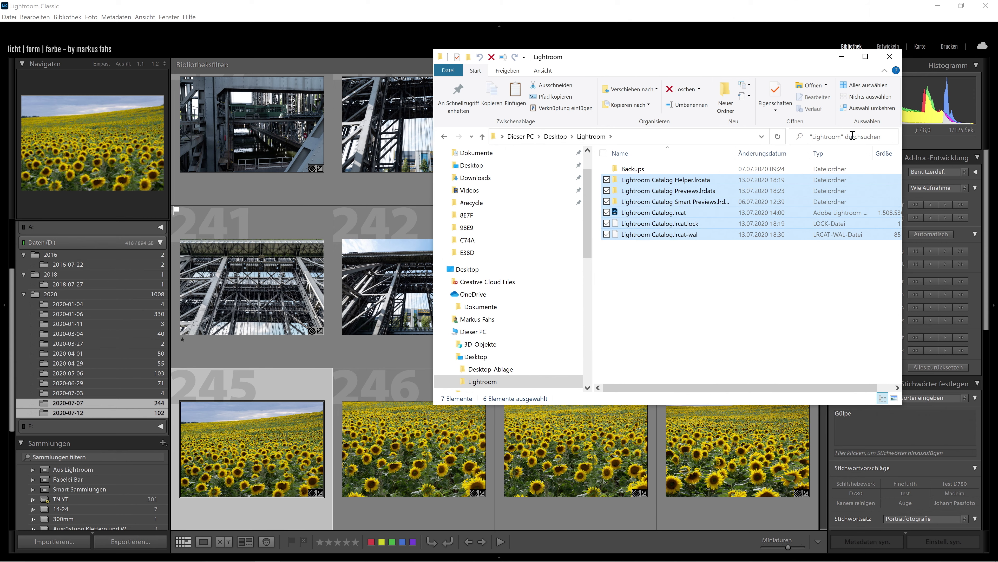
click(889, 57)
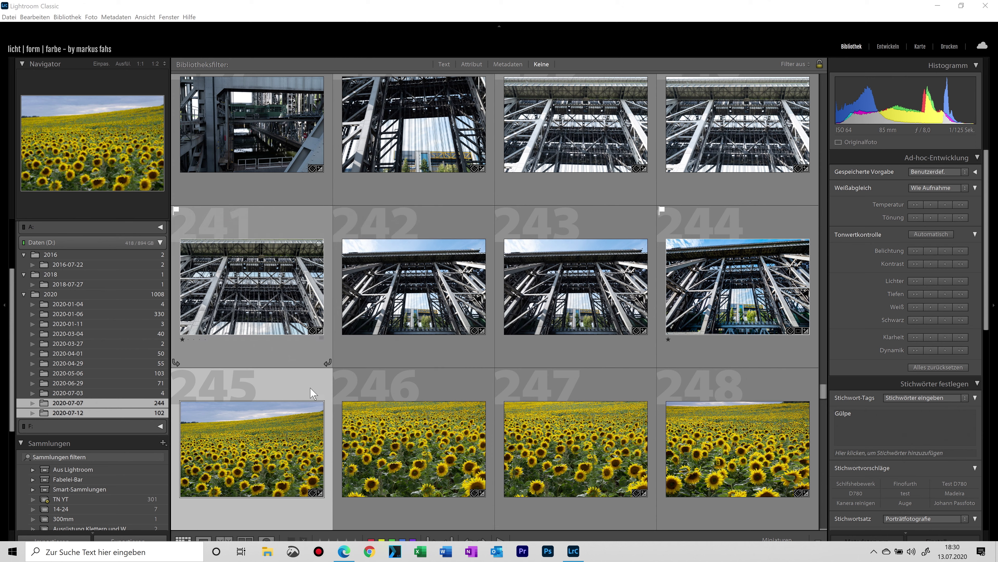
- In File Explorer, browse D:\Neue Bilder down to the 2020\2020-07-12 folder's photos
click(269, 552)
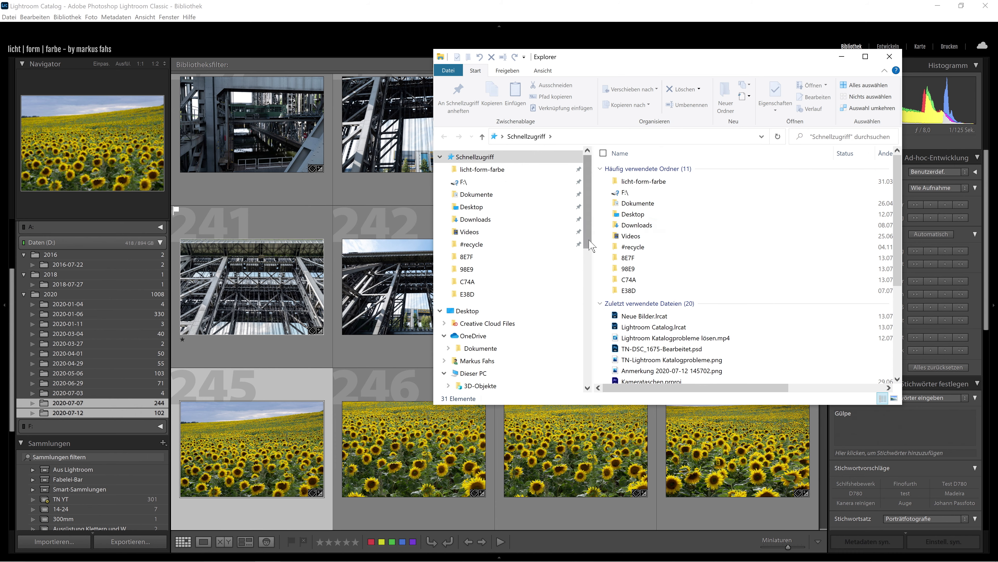
drag(587, 241, 588, 311)
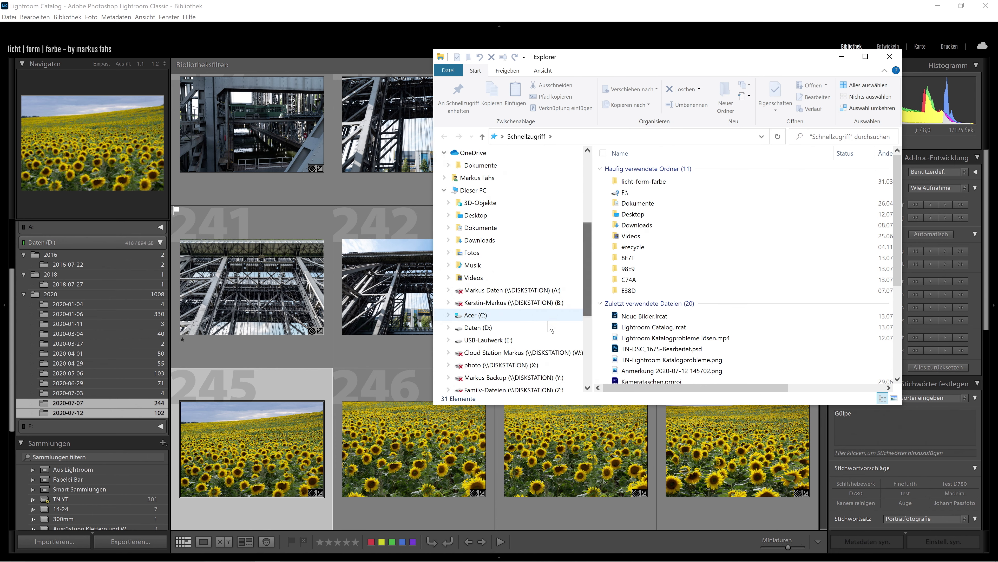
click(490, 330)
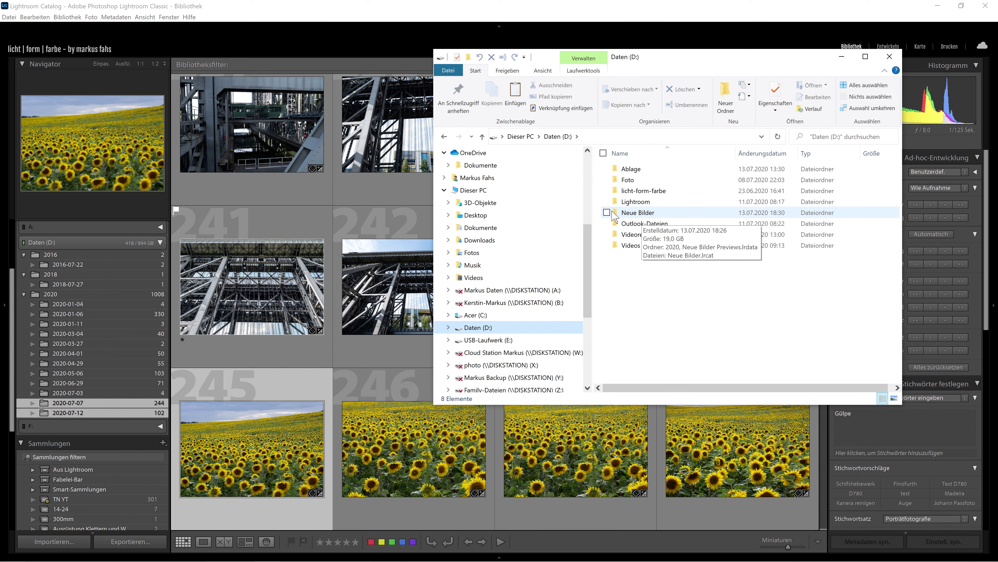
double_click(626, 212)
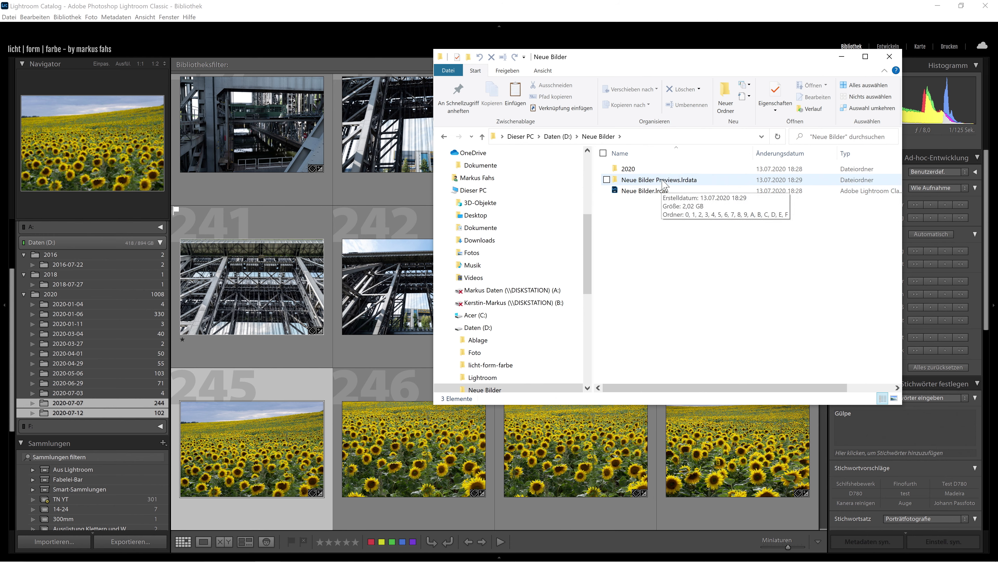
click(629, 171)
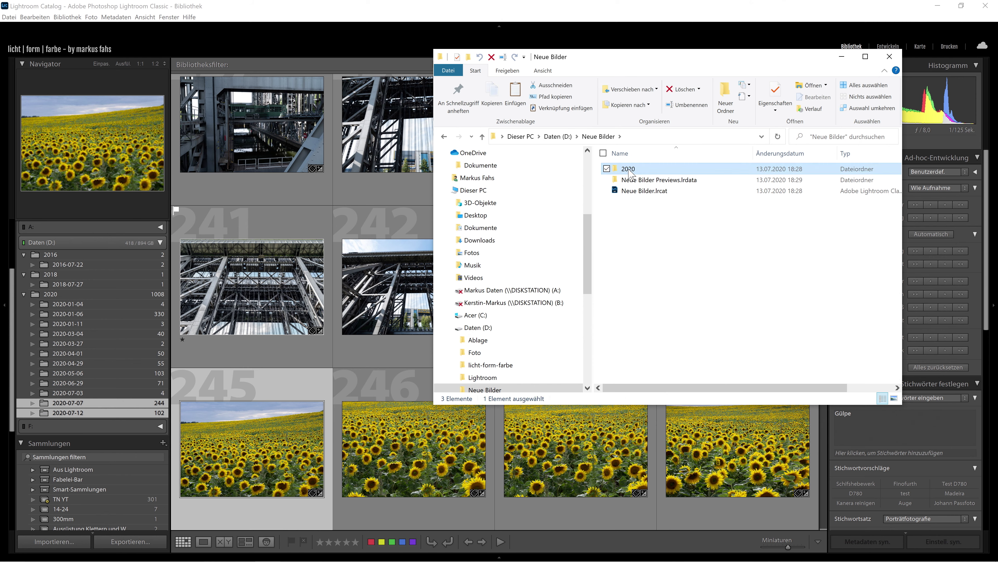
double_click(629, 170)
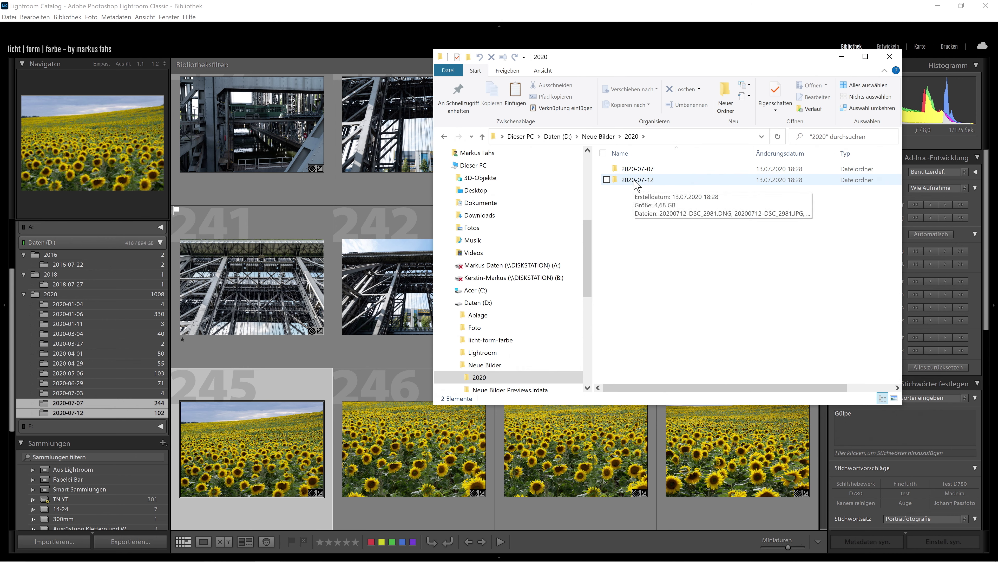
double_click(636, 180)
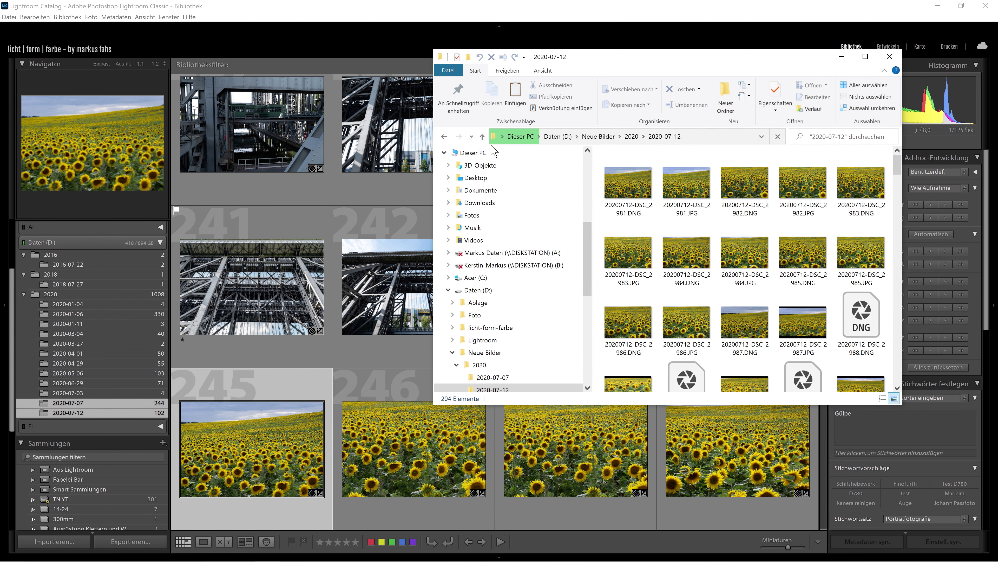
- Quit Lightroom and open Neue Bilder.lrcat from the D:\Neue Bilder folder
click(482, 137)
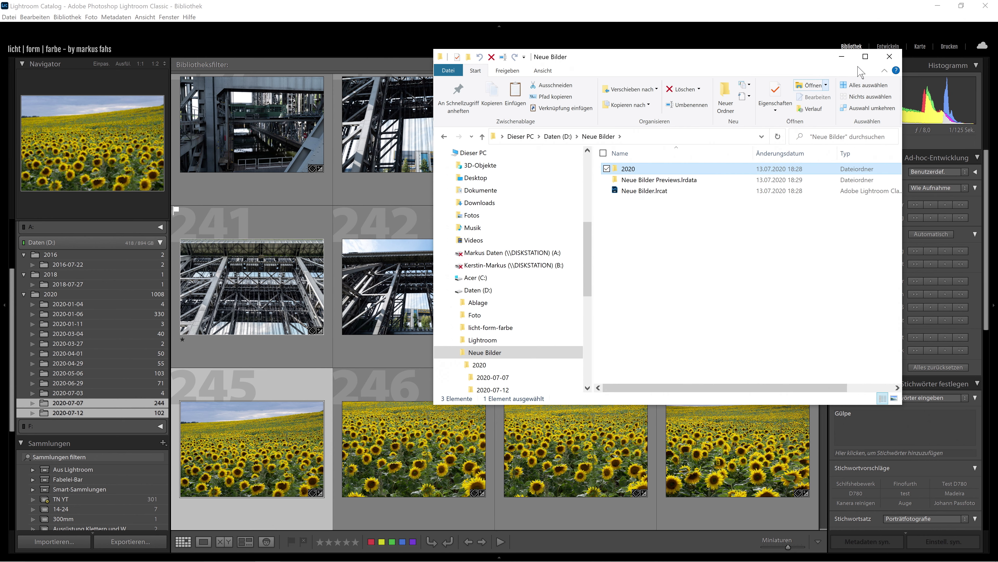
click(986, 6)
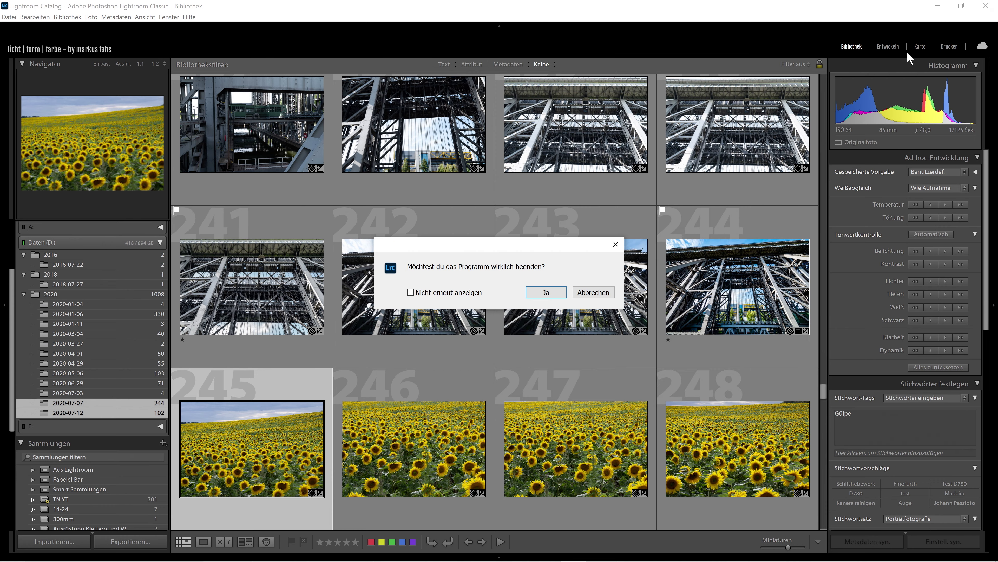
click(555, 297)
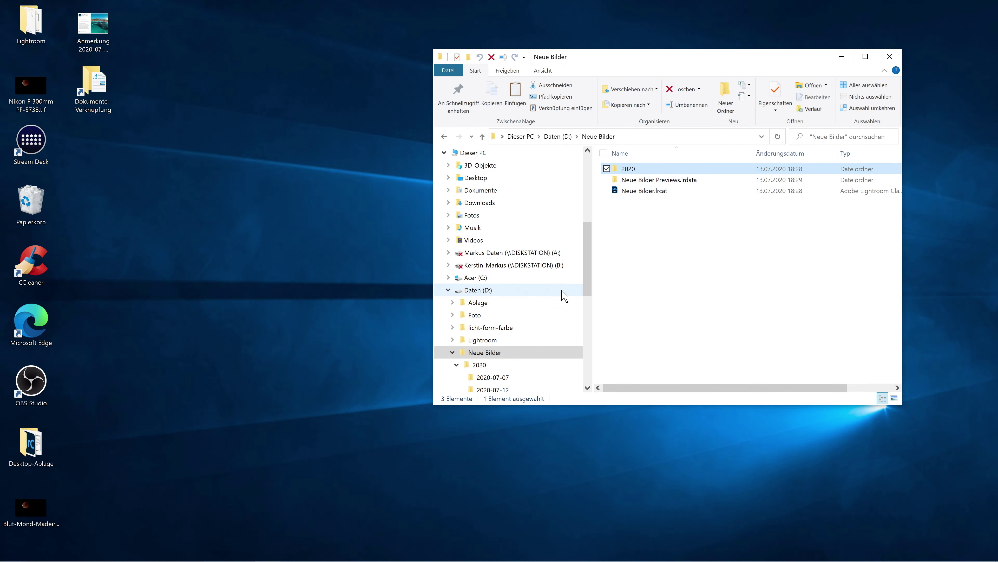
click(650, 197)
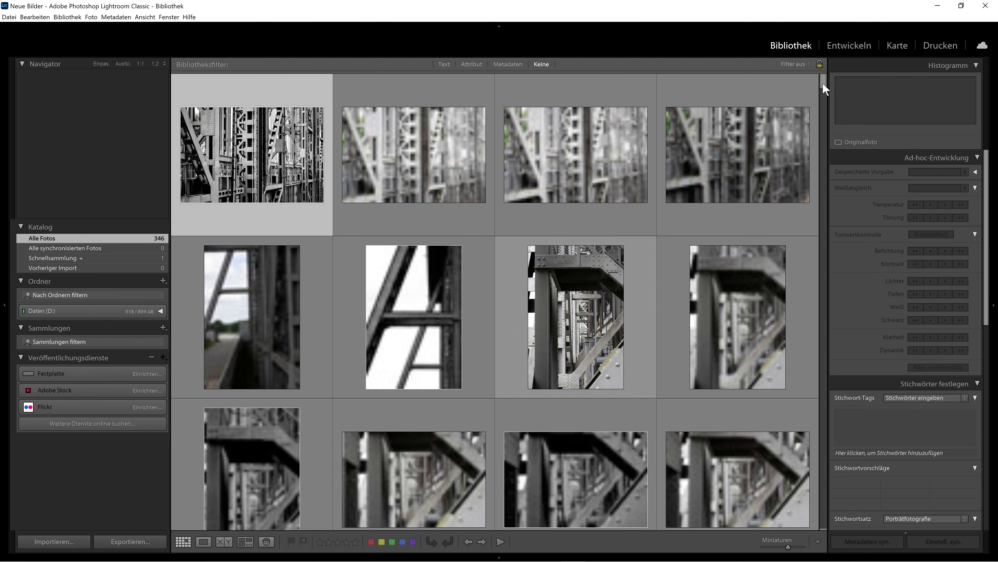
- Reopen Lightroom Catalog.lrcat via Datei > Letzte Dateien öffnen, confirming Neu starten
click(9, 18)
mouse_move(43, 47)
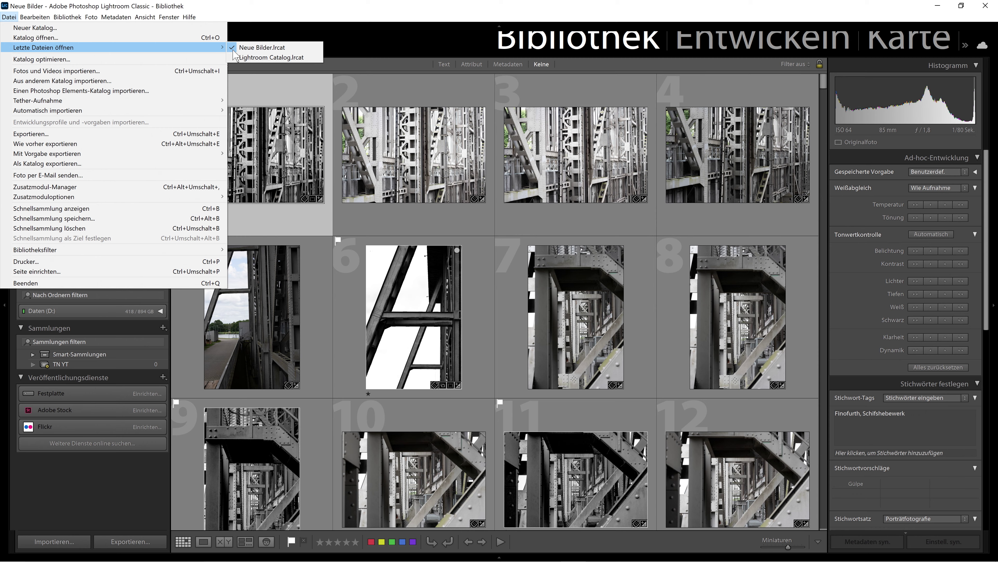
click(274, 59)
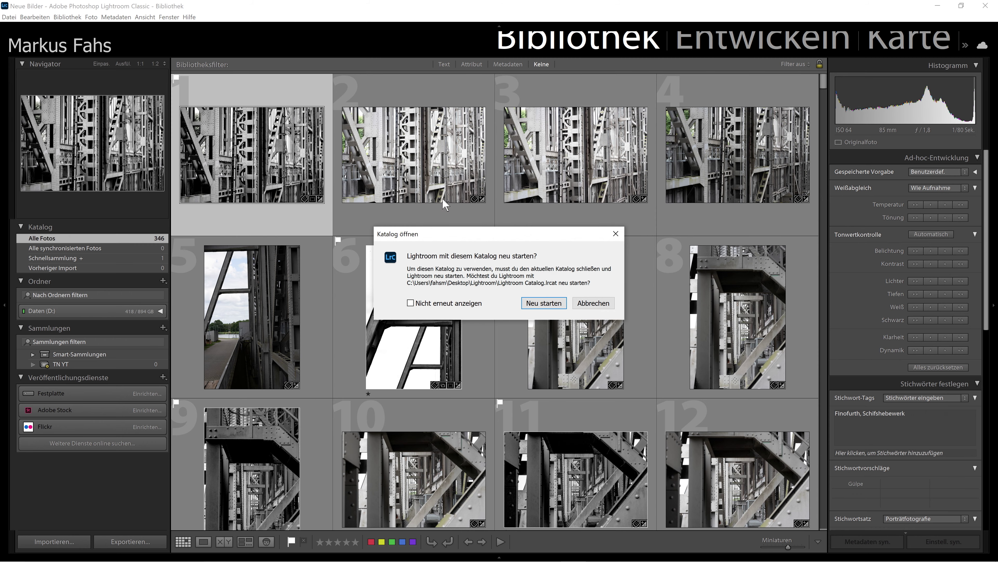
click(555, 308)
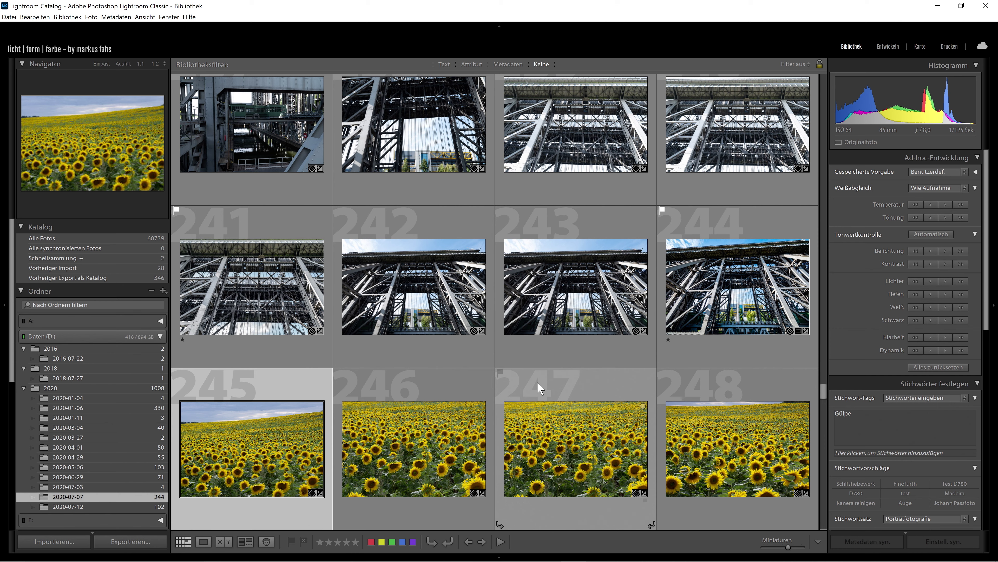
mouse_move(413, 286)
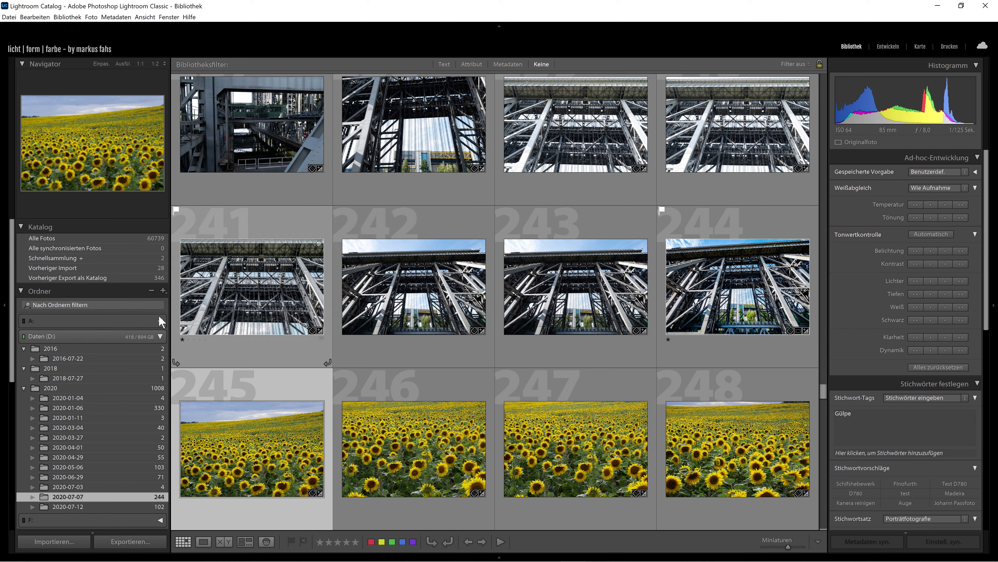
- Collapse the Daten (D:) folder tree in the Ordner panel and bring up the Datei menu
click(40, 336)
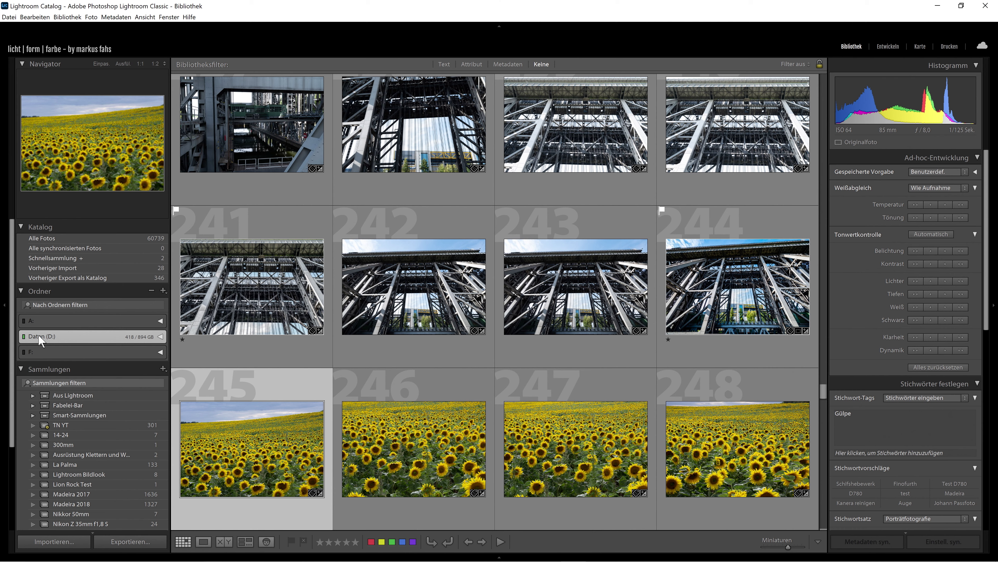
click(160, 337)
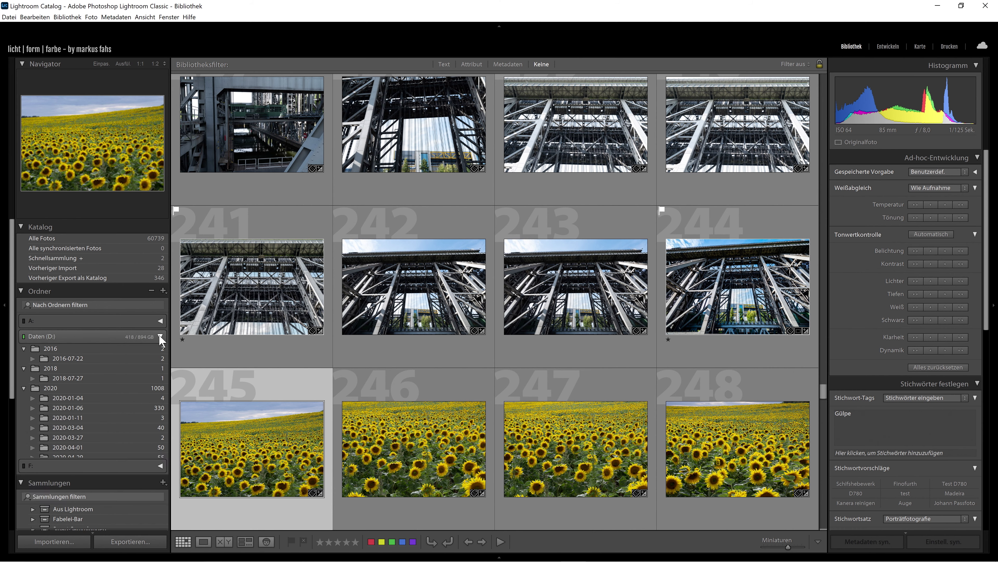
click(34, 337)
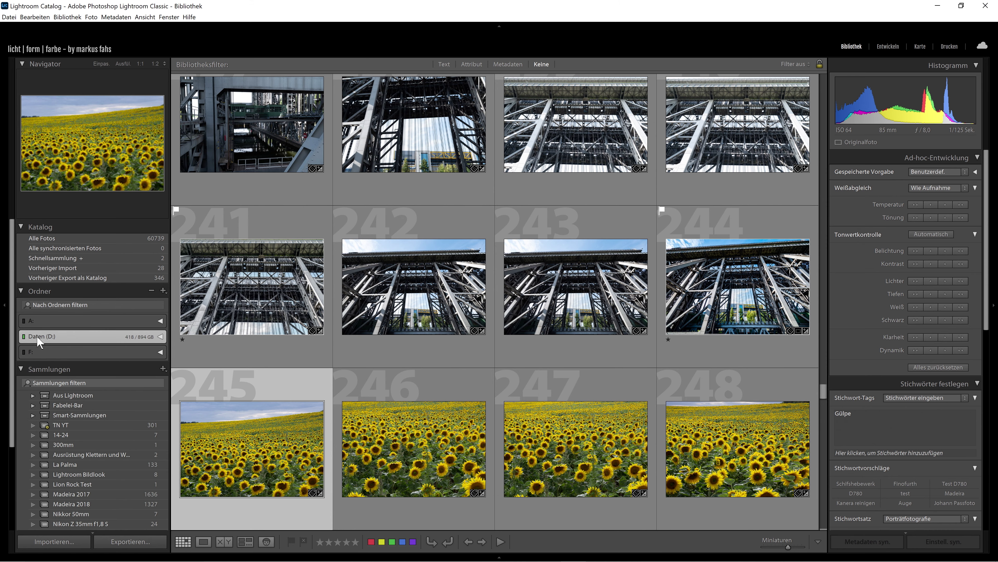
click(11, 19)
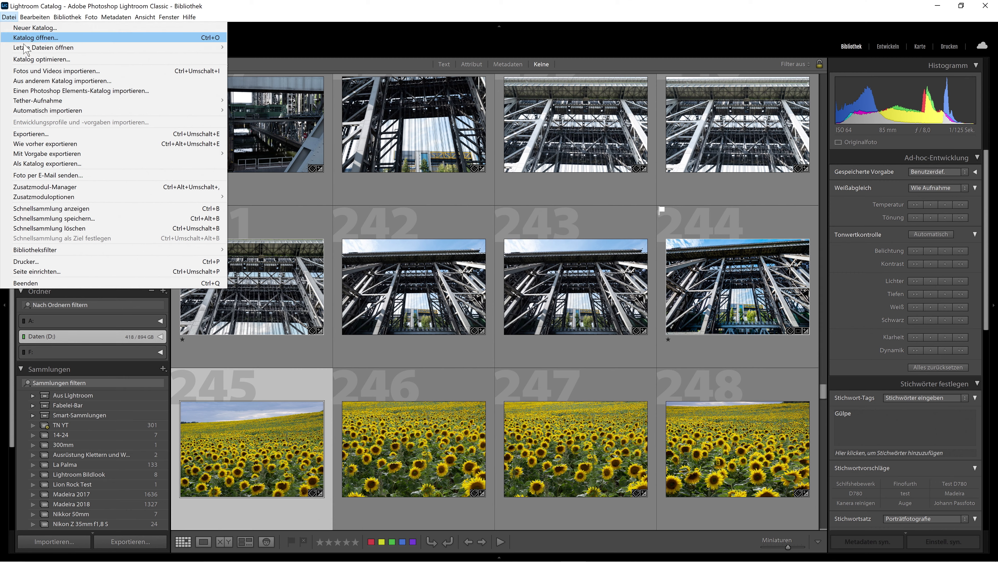
- Start exporting as a catalog, pick the Neue Bilder folder on D:, then dismiss the dialog
click(105, 170)
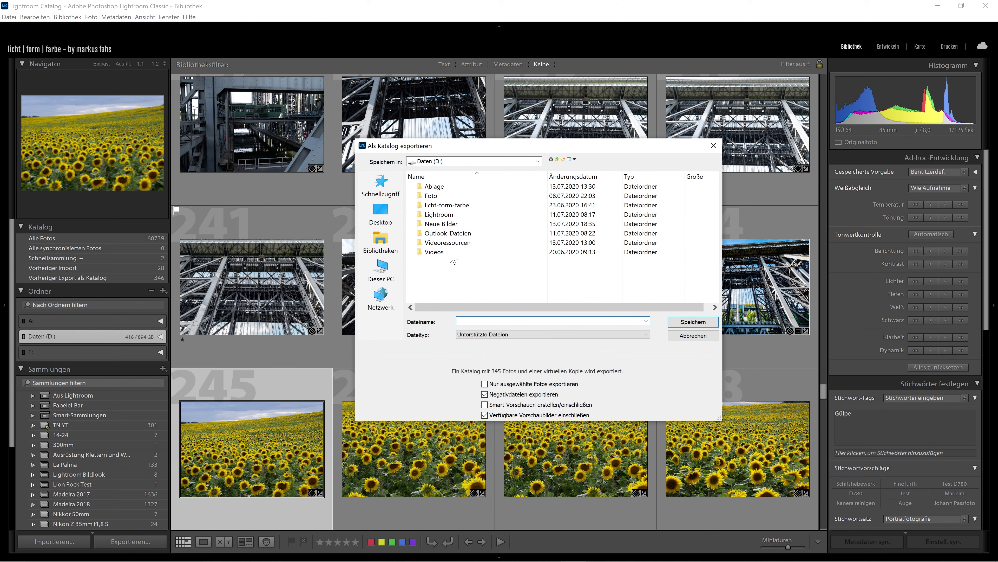
click(444, 224)
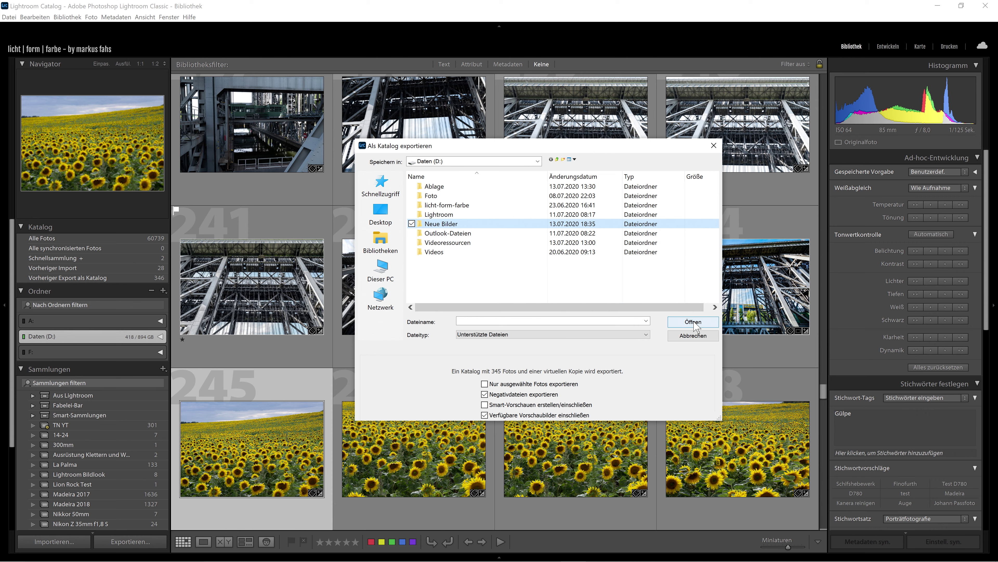
click(695, 324)
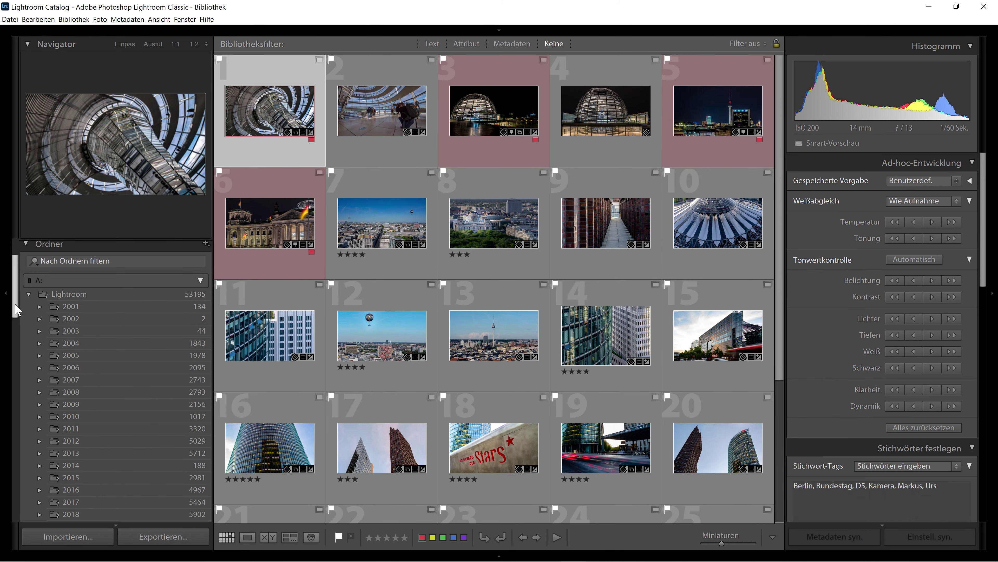
- Show drive A:'s 2019 folder and select the teal misty forest photo DSC_1183-2.DNG
drag(15, 310, 18, 339)
click(73, 392)
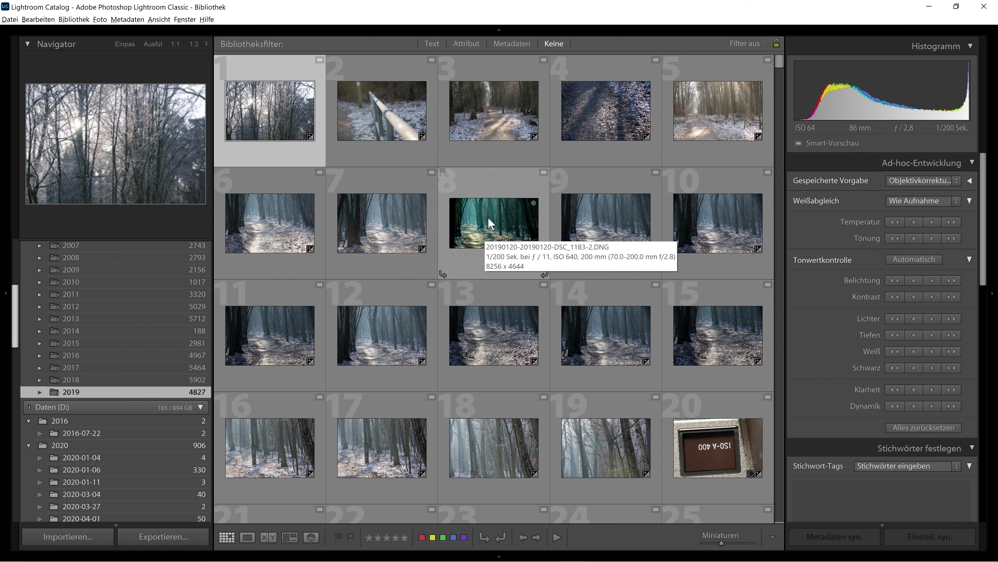
mouse_move(494, 222)
click(493, 223)
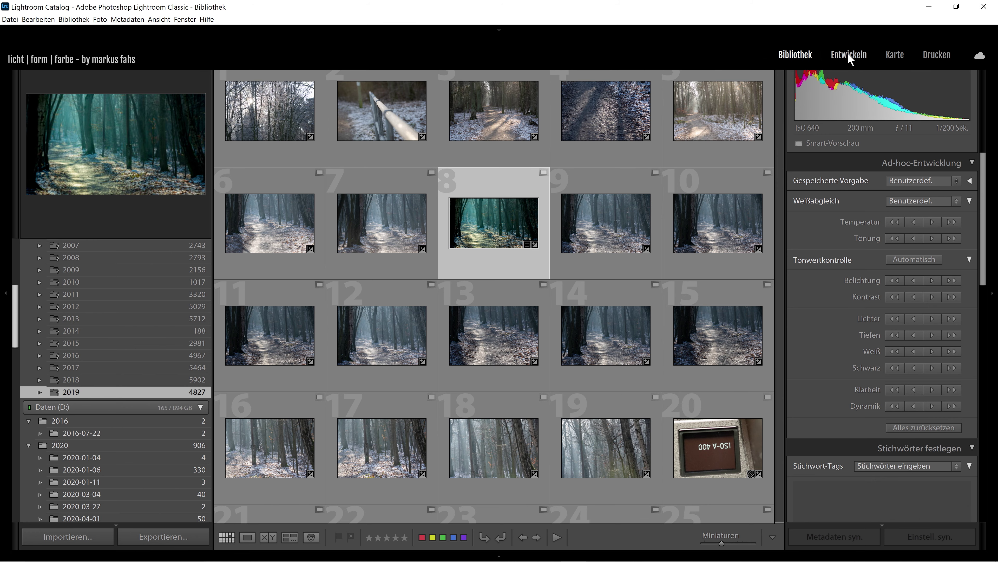
- In Develop, raise the photo's Tonung from -32 to about -11, then return to the grid
click(849, 55)
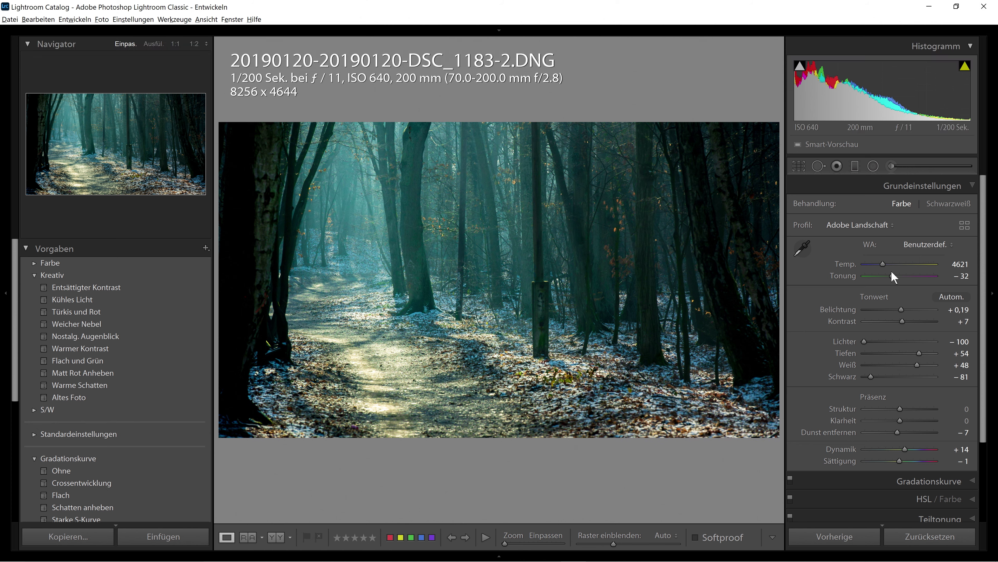
drag(893, 276, 896, 275)
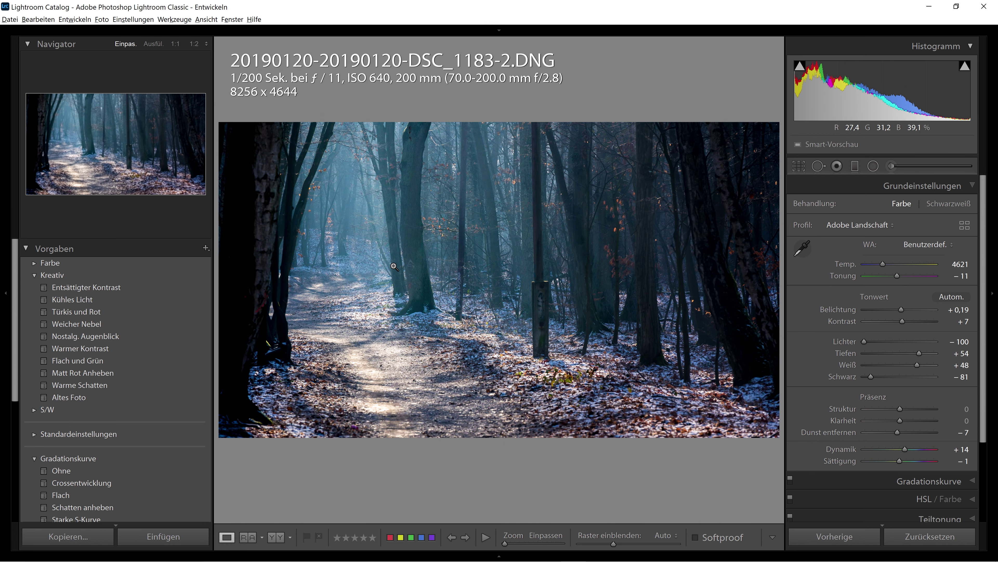
key(g)
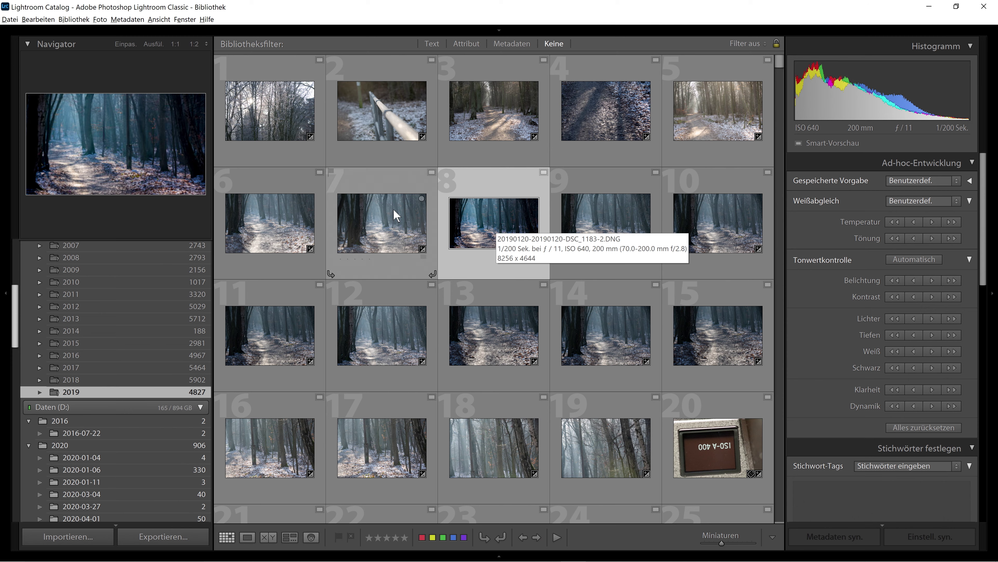
- Switch to the 19-image Thumbnails YouTube collection and bring up the Datei menu
click(78, 23)
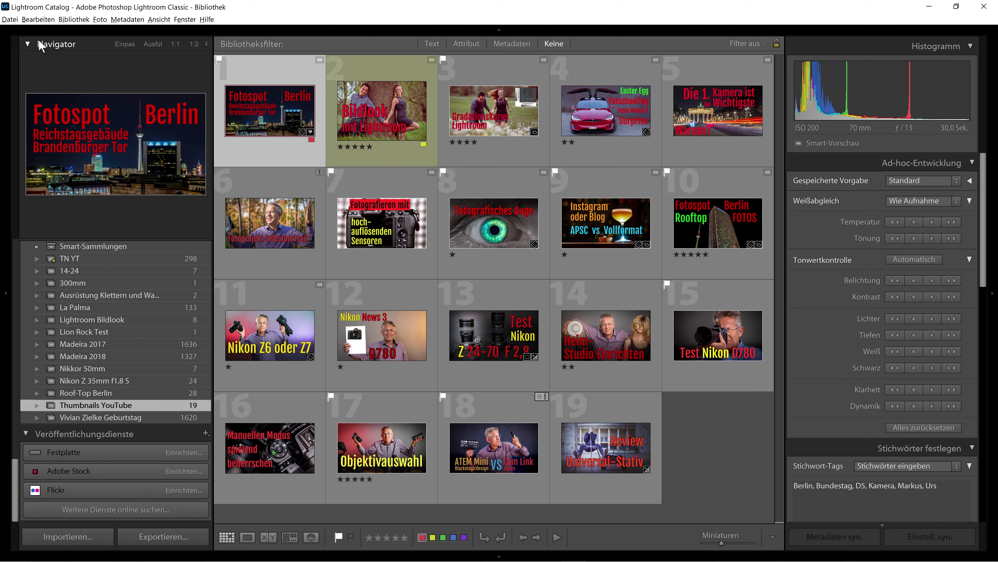
click(10, 20)
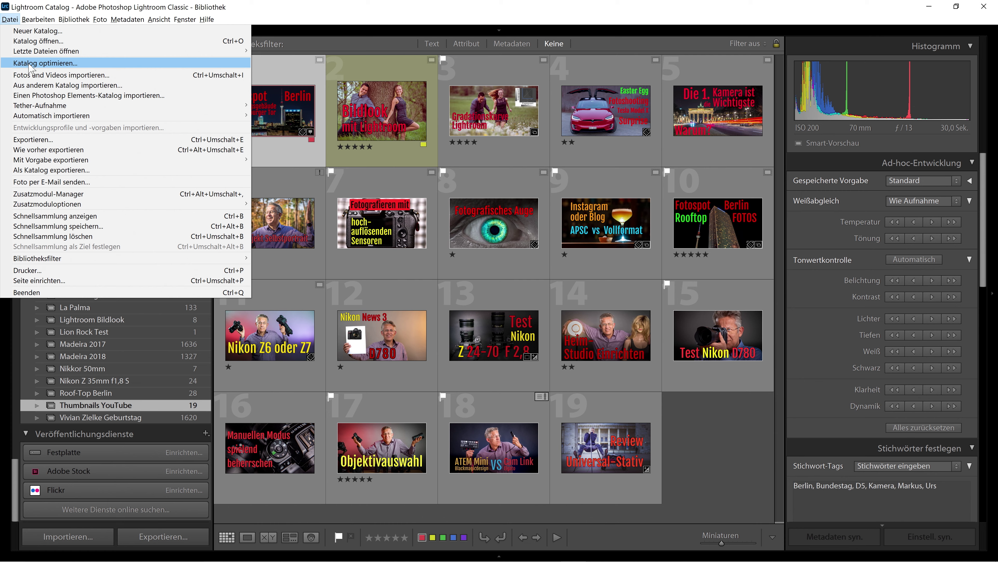
- Run Katalog optimieren on the main catalog, confirming with Optimieren
click(101, 65)
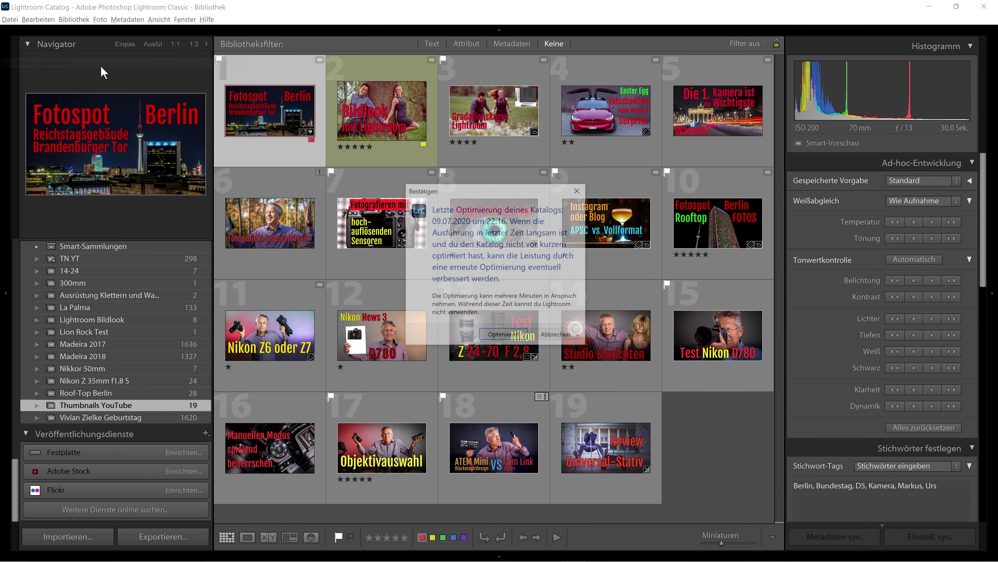
click(507, 336)
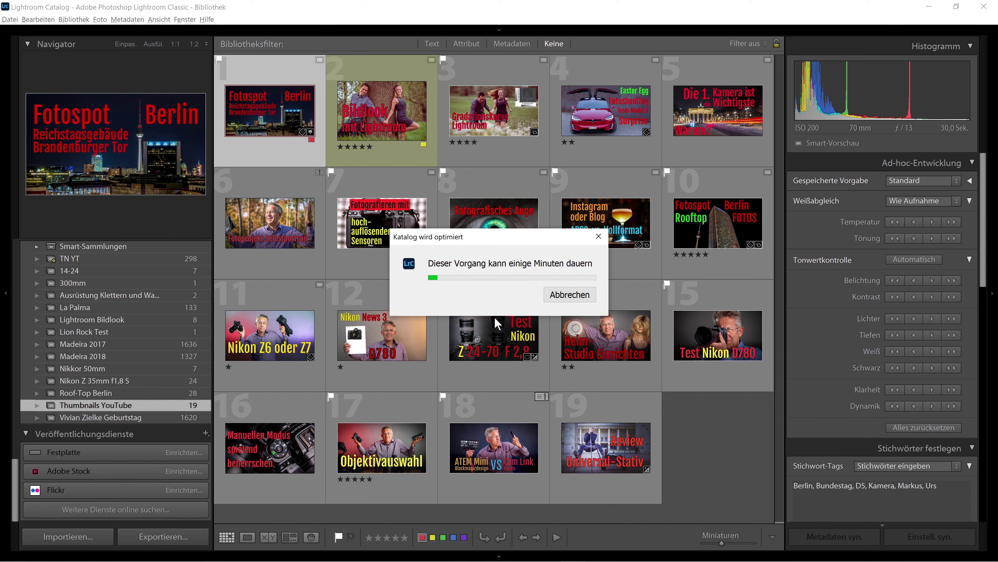